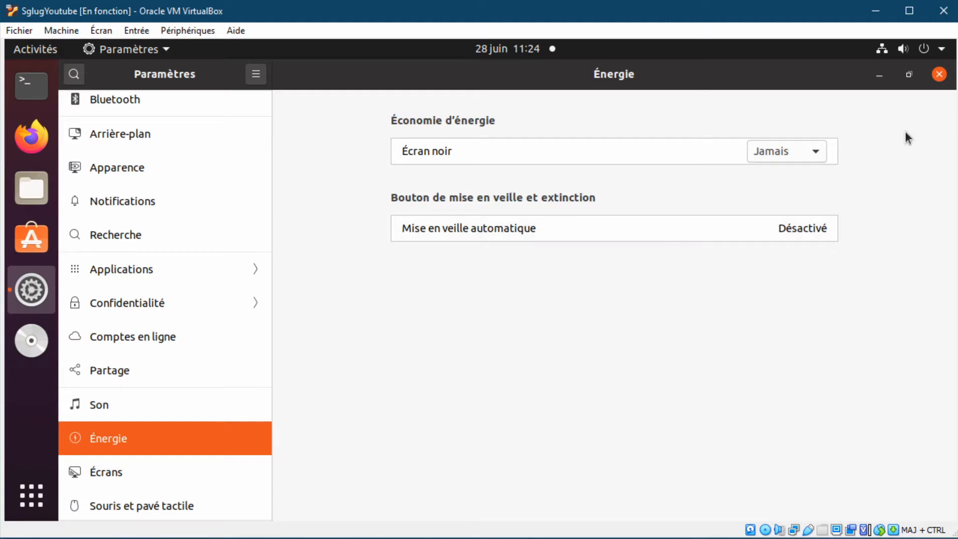
# - Close the power settings window, open bitbucket.org from the search results and accept all cookies
pyautogui.click(940, 75)
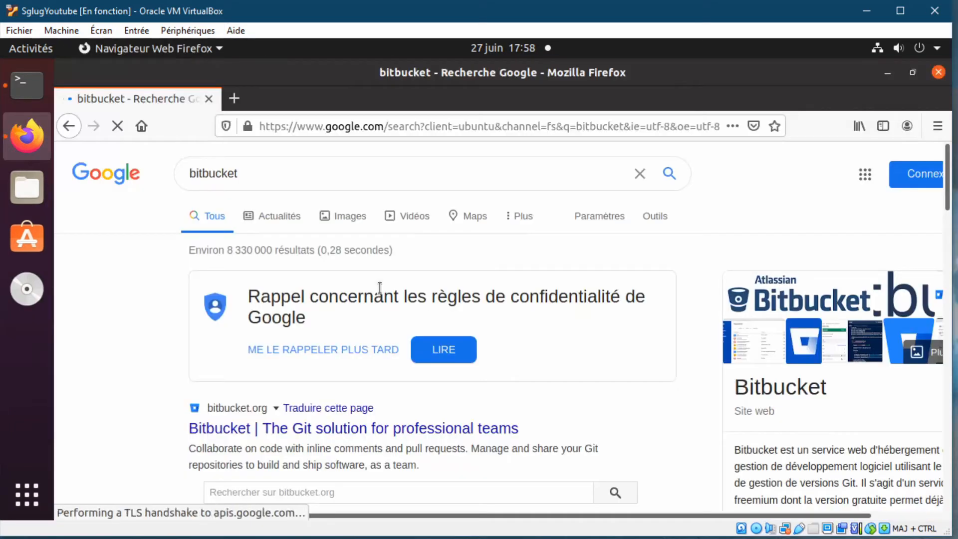
pyautogui.scroll(-3, 380, 288)
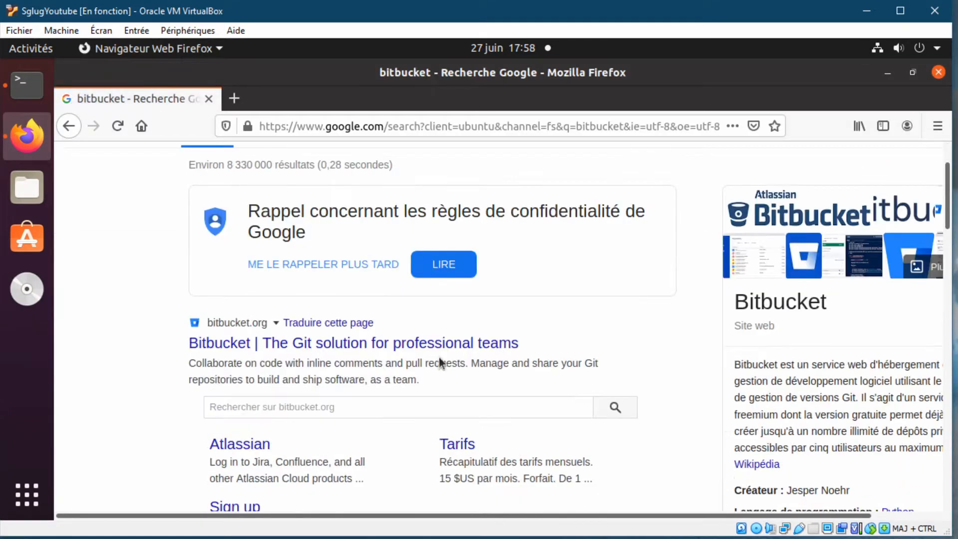
pyautogui.click(306, 344)
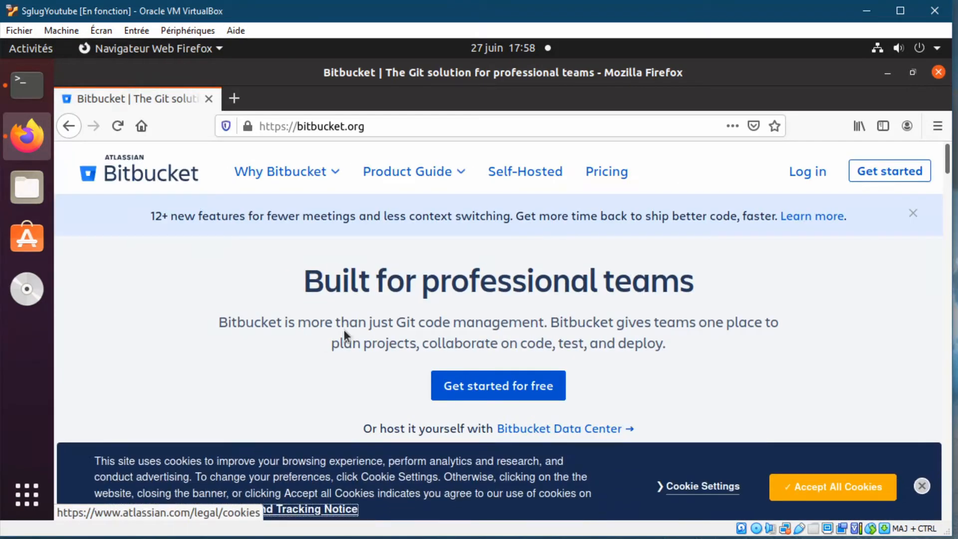
pyautogui.click(836, 483)
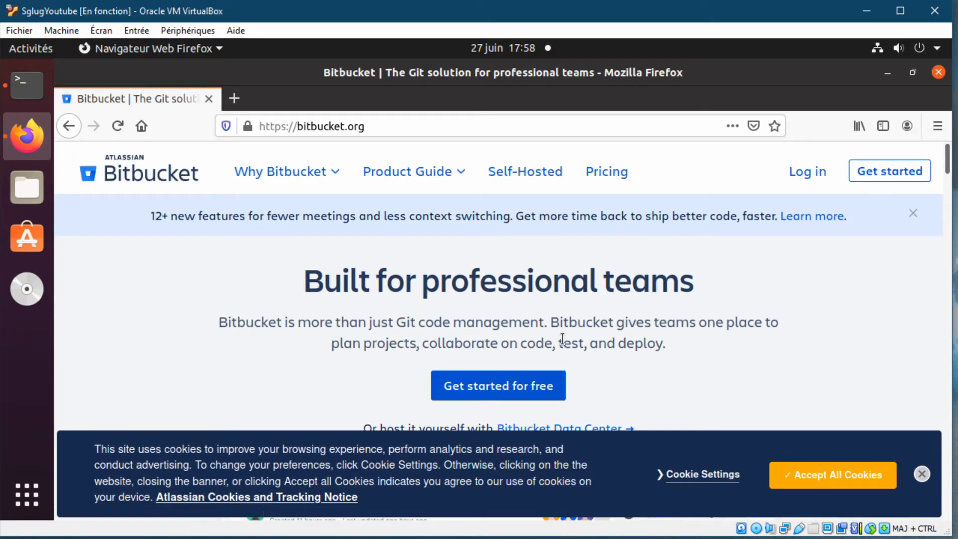
pyautogui.click(831, 483)
# - Scroll down to the pricing plans and choose Get started under the Free plan
pyautogui.scroll(-4, 643, 375)
pyautogui.scroll(-3, 643, 374)
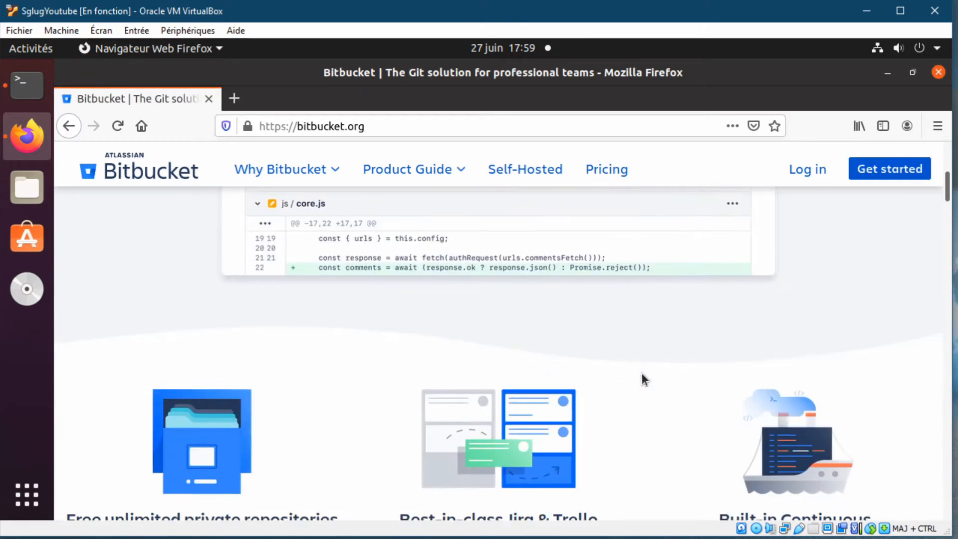
pyautogui.scroll(-2, 643, 375)
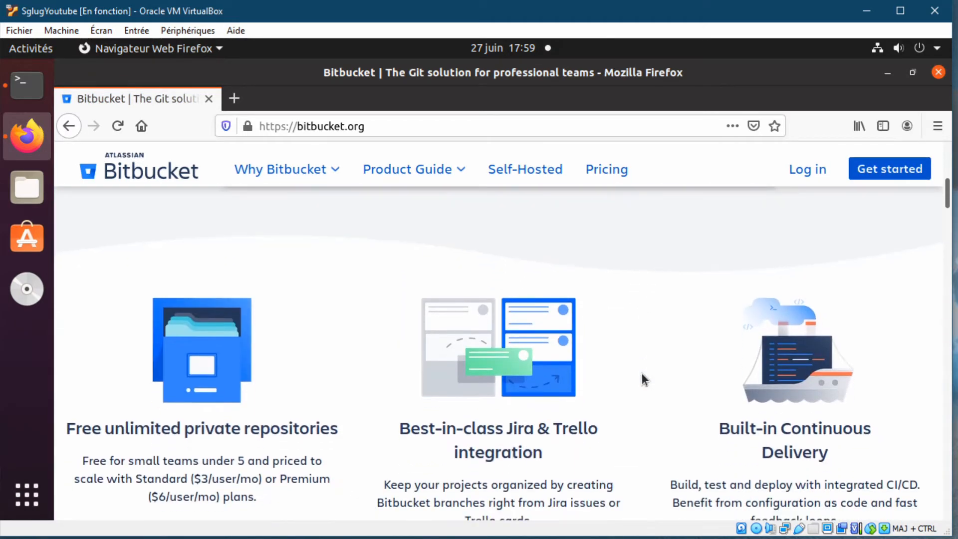
pyautogui.scroll(-2, 643, 375)
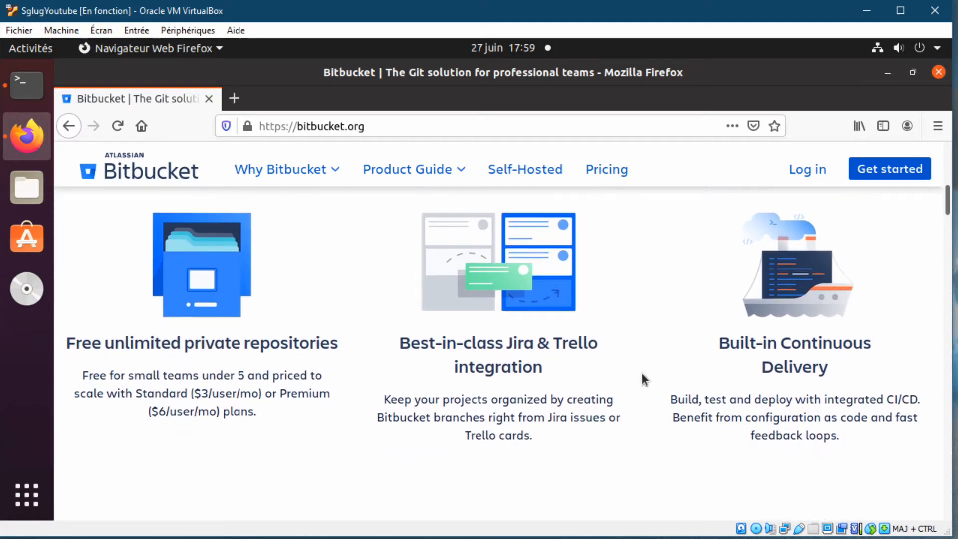
pyautogui.scroll(-10, 201, 382)
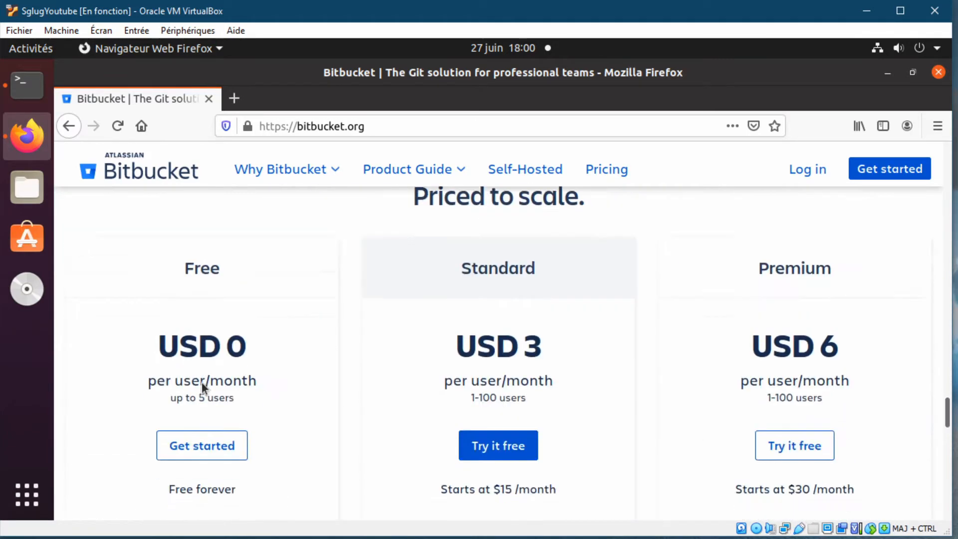
pyautogui.scroll(5, 202, 382)
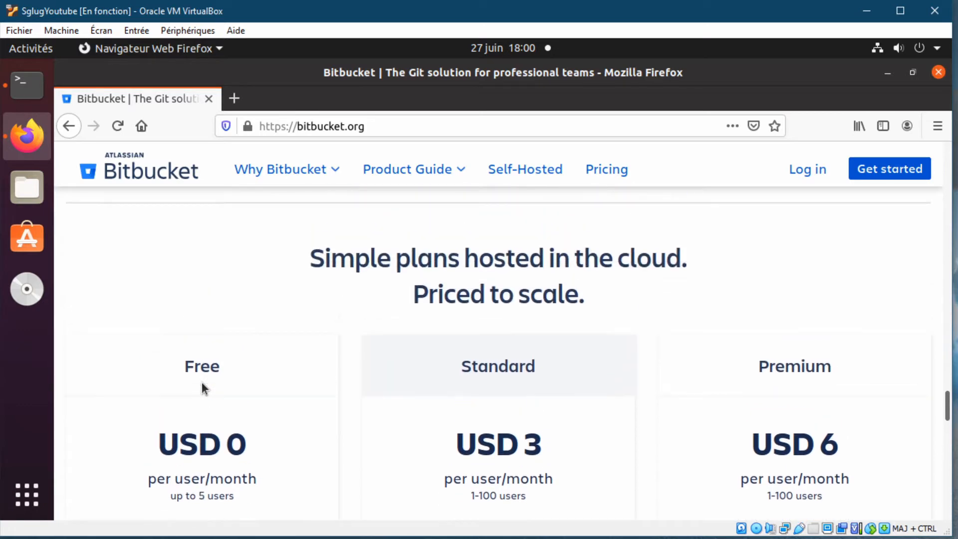
pyautogui.scroll(-2, 201, 382)
pyautogui.scroll(-1, 202, 383)
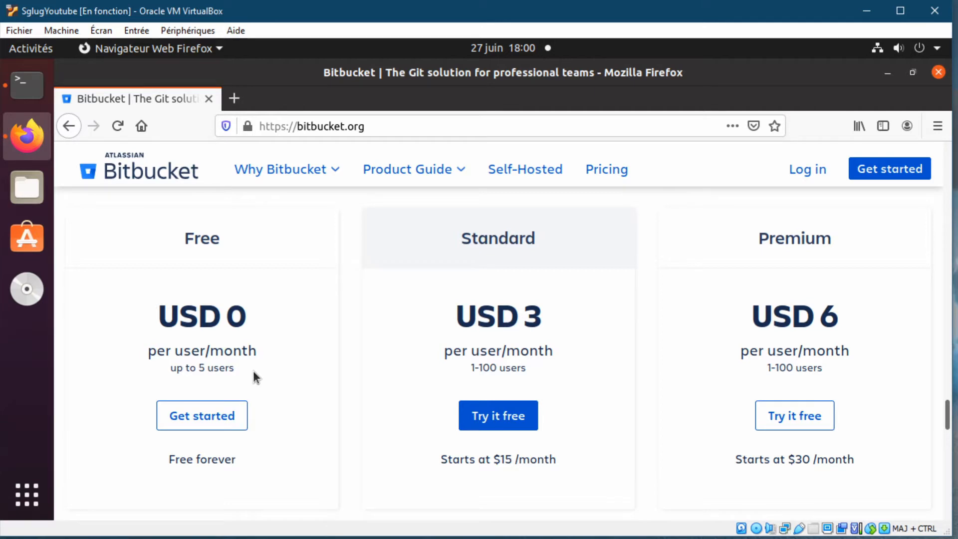
pyautogui.click(205, 418)
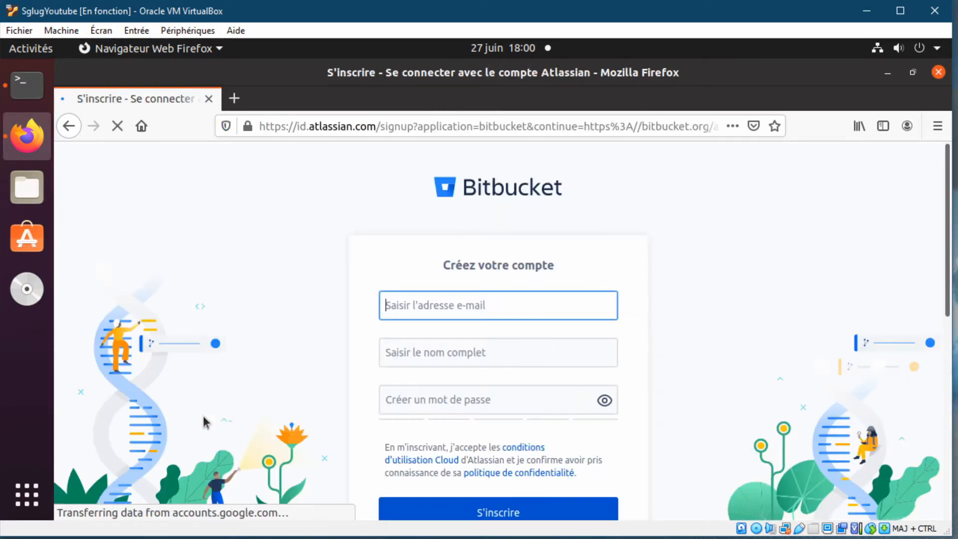
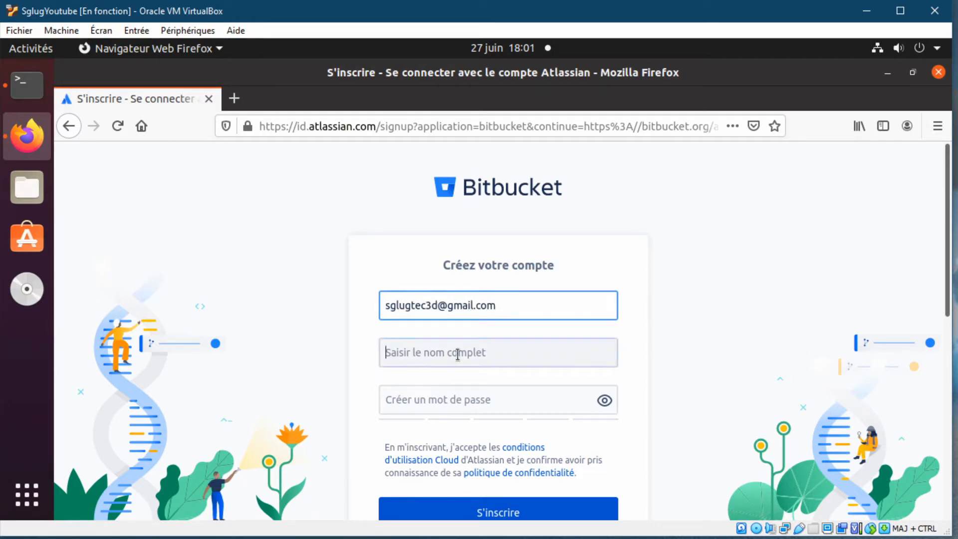
# - Fill in the account's e-mail, full name and password, submit the signup and save the login
pyautogui.click(457, 354)
pyautogui.write('s')
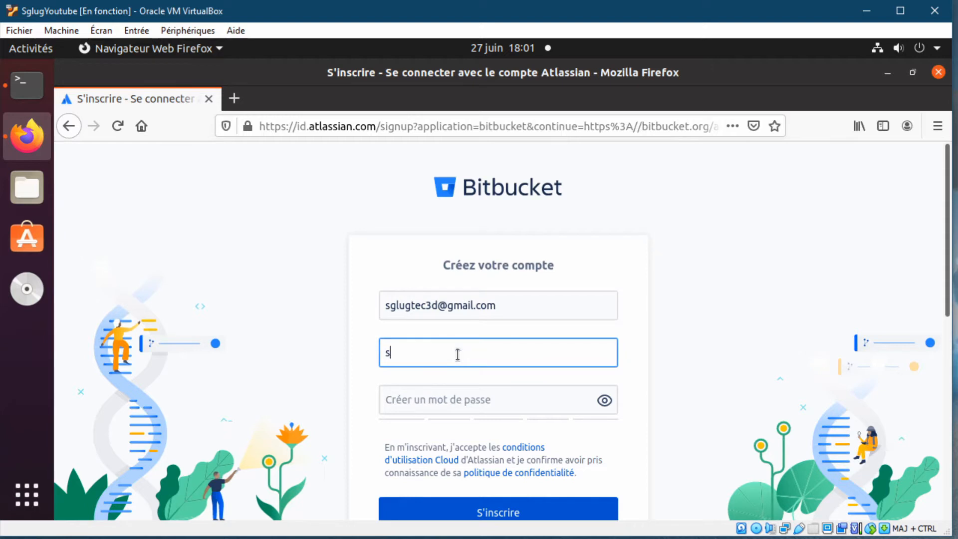
pyautogui.press('BackSpace')
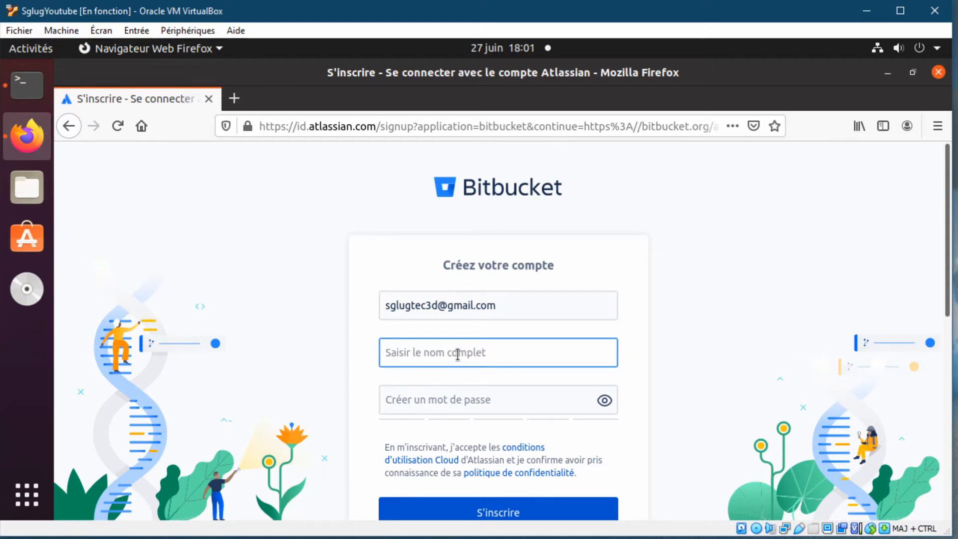
pyautogui.write('Sglug')
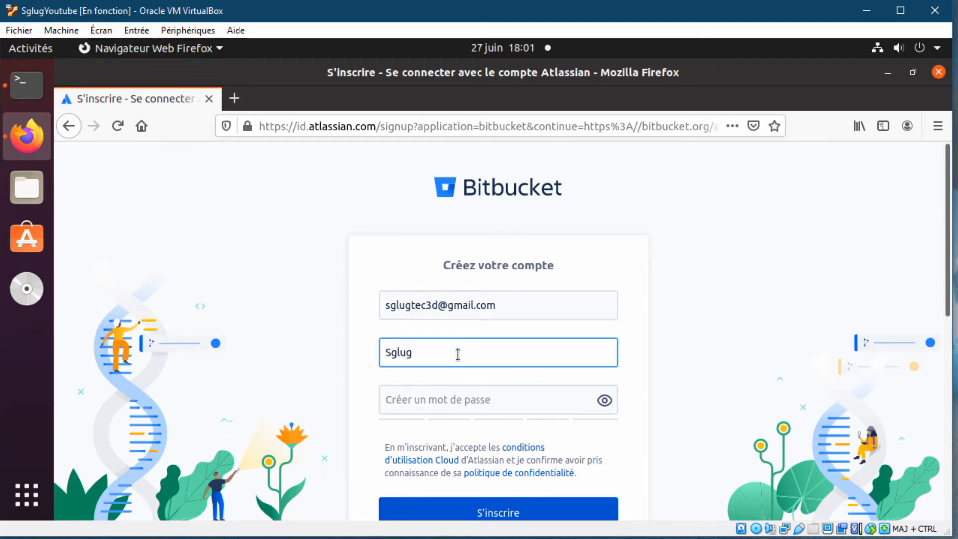
pyautogui.click(498, 397)
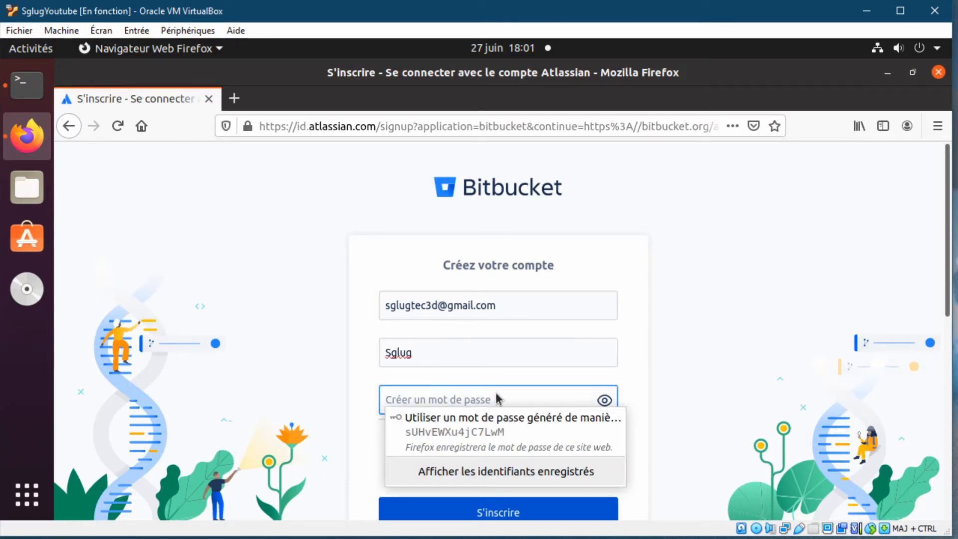
pyautogui.write('s')
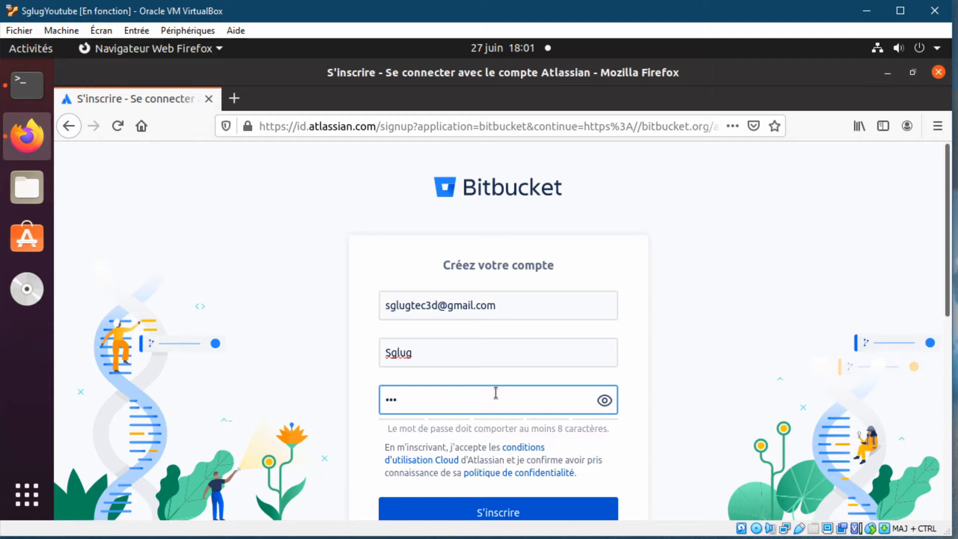
pyautogui.write('••')
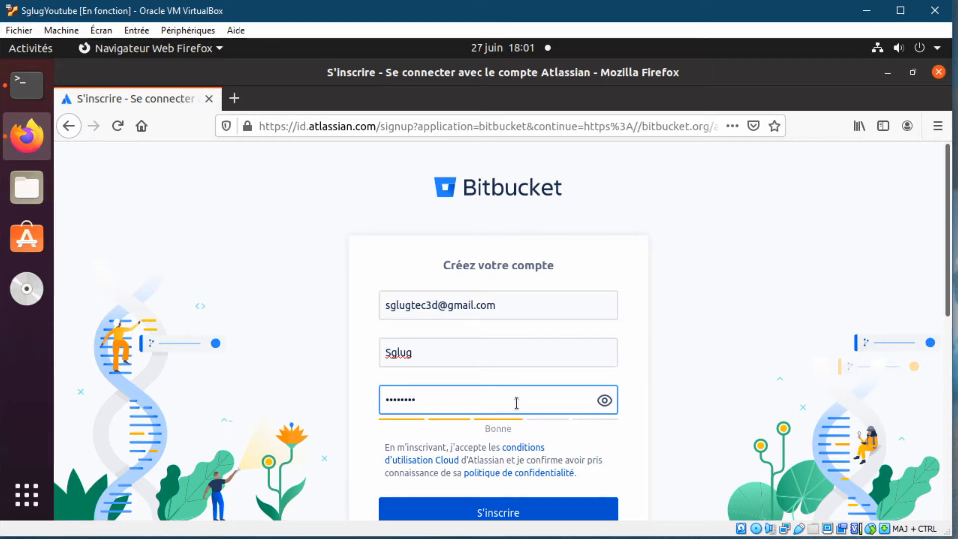
pyautogui.scroll(-4, 517, 404)
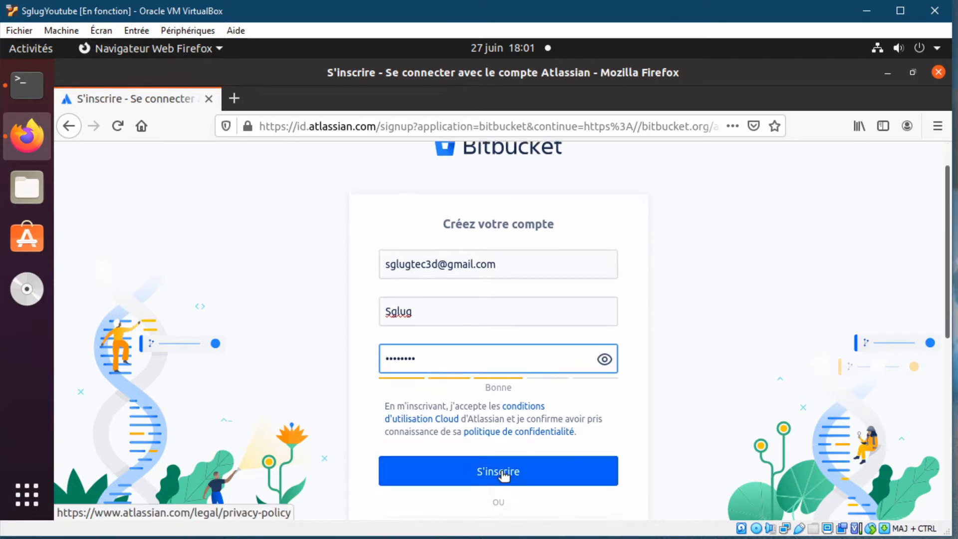
pyautogui.click(515, 342)
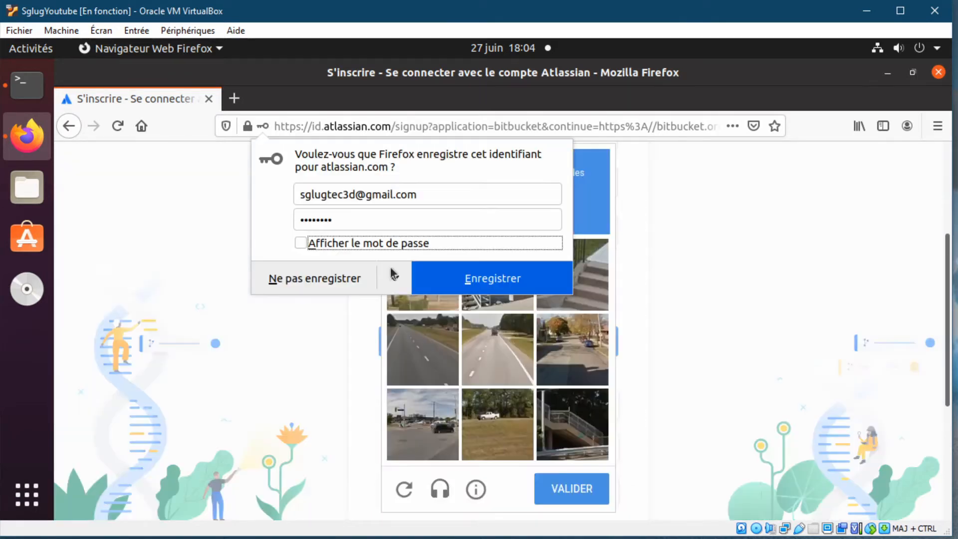
pyautogui.click(500, 279)
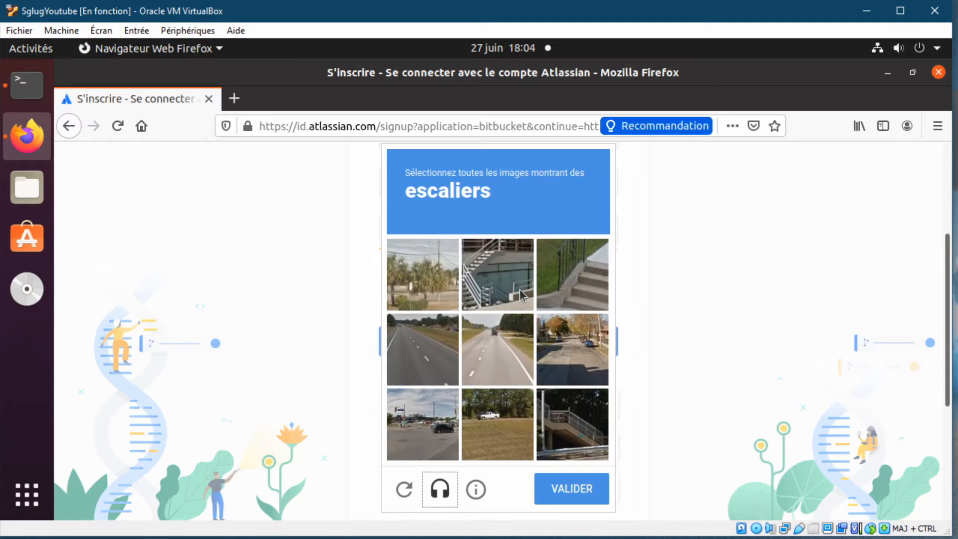
# - Solve the stairs captcha by ticking the three stair images and validating
pyautogui.click(520, 289)
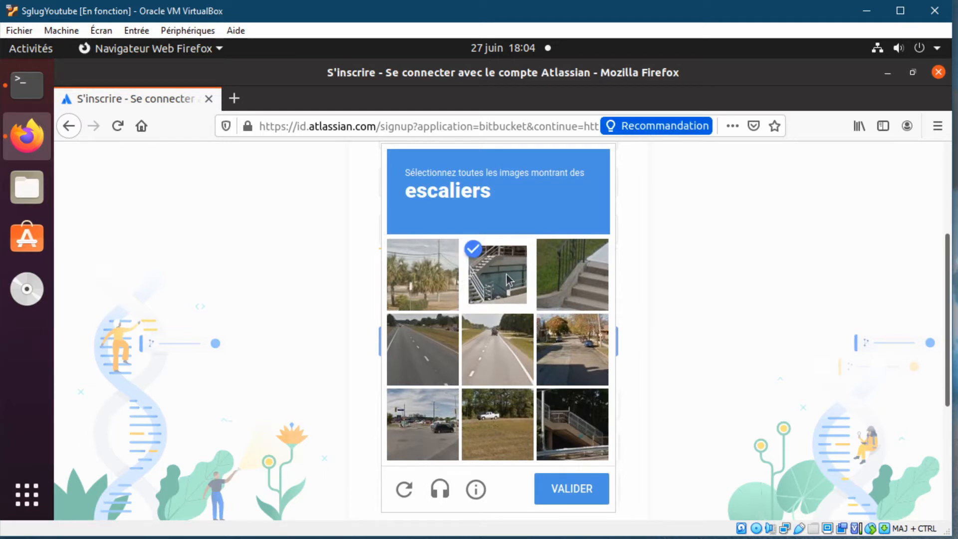
pyautogui.click(582, 278)
pyautogui.click(566, 407)
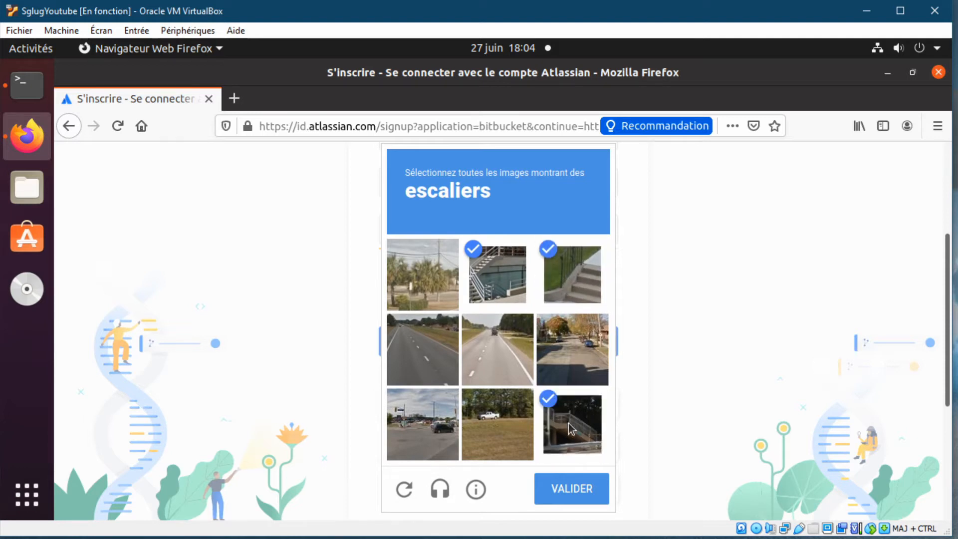
pyautogui.click(573, 493)
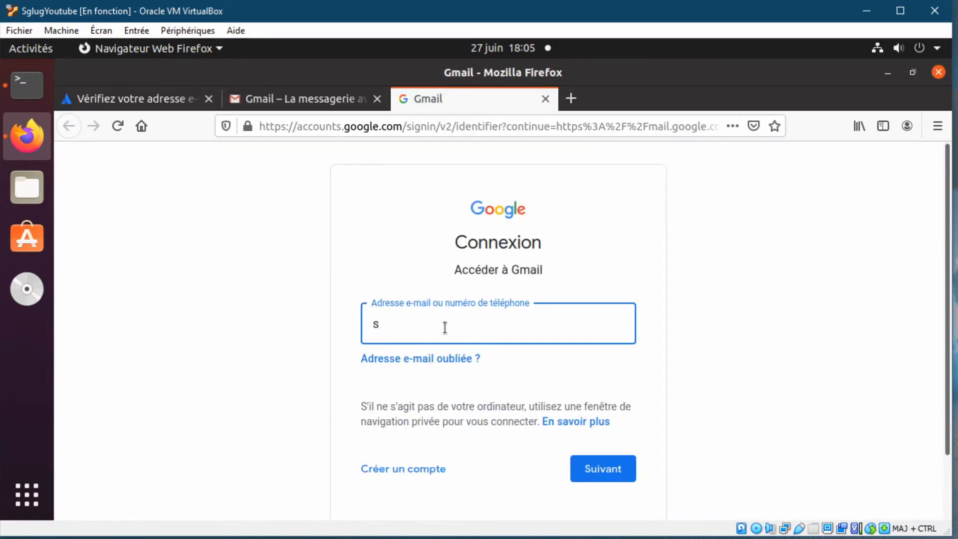
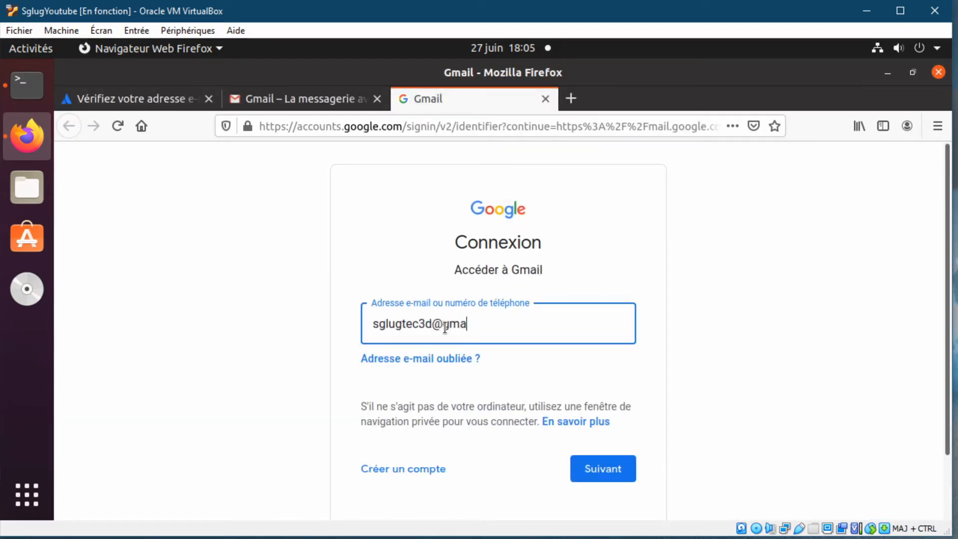
# - Sign in to Gmail with the account e-mail and password, then answer the save-login prompt
pyautogui.click(605, 473)
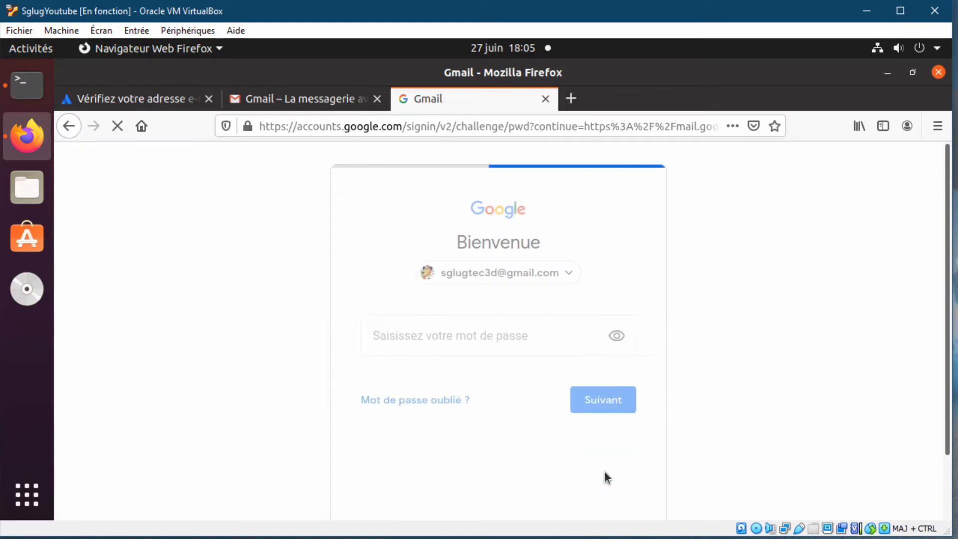
pyautogui.write('••••••••')
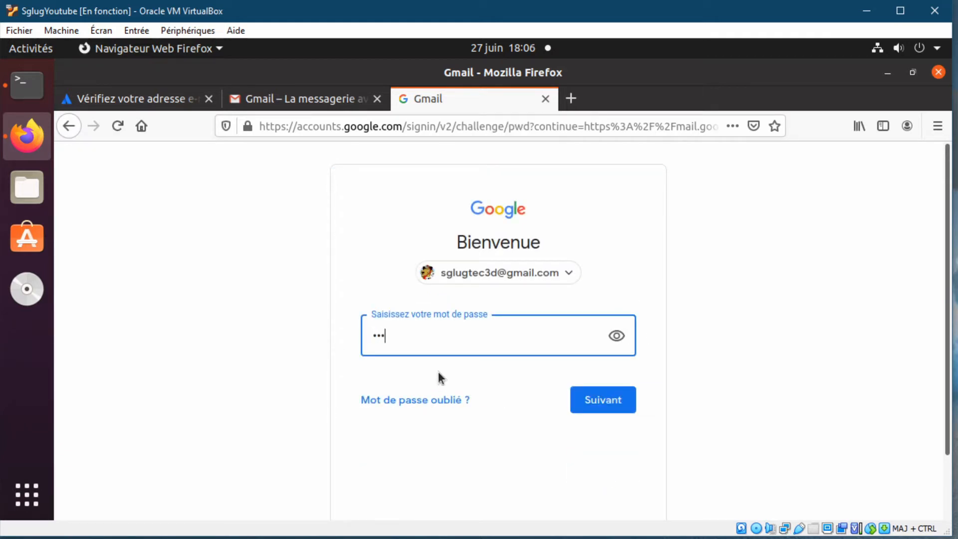
pyautogui.click(605, 400)
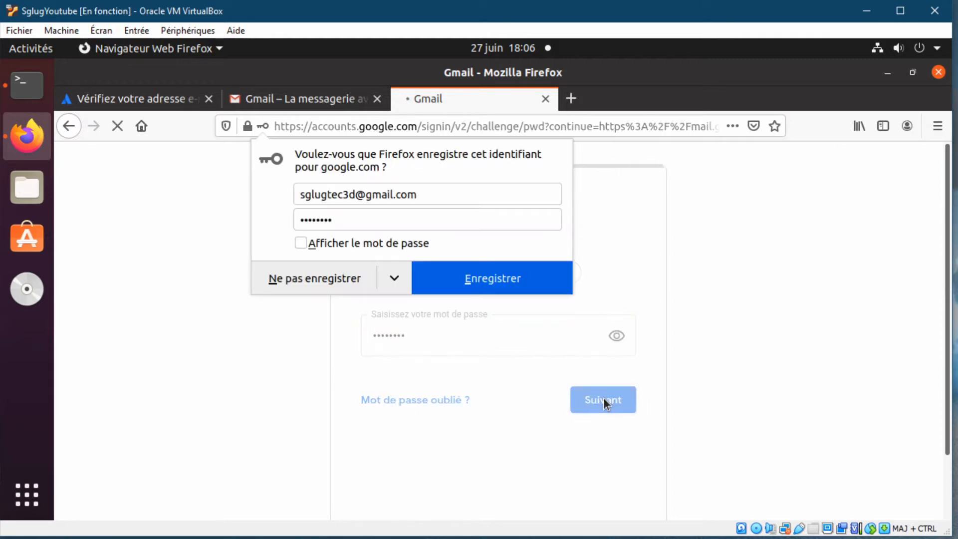
pyautogui.click(493, 280)
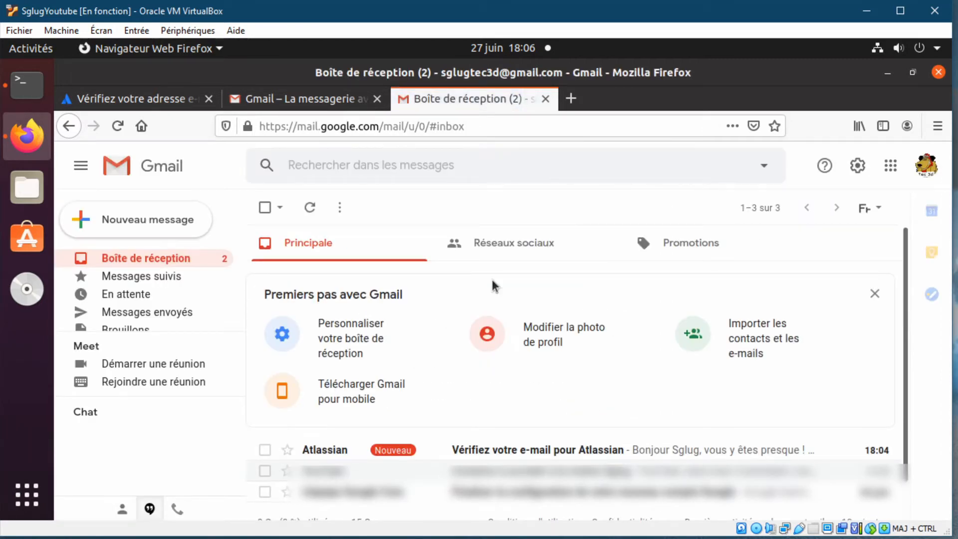
# - Open Atlassian's verification e-mail and confirm the address with 'Vérifier votre e-mail'
pyautogui.click(499, 415)
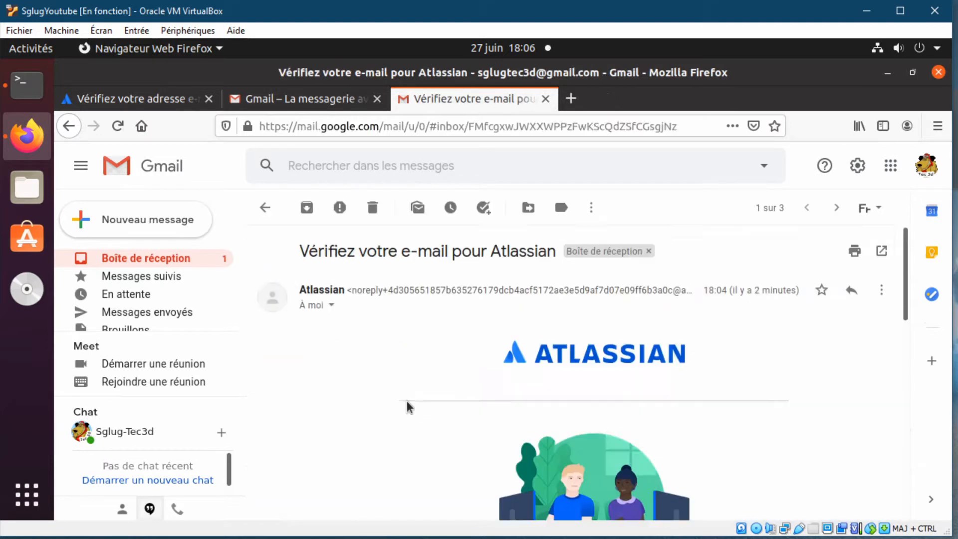
pyautogui.scroll(-5, 406, 400)
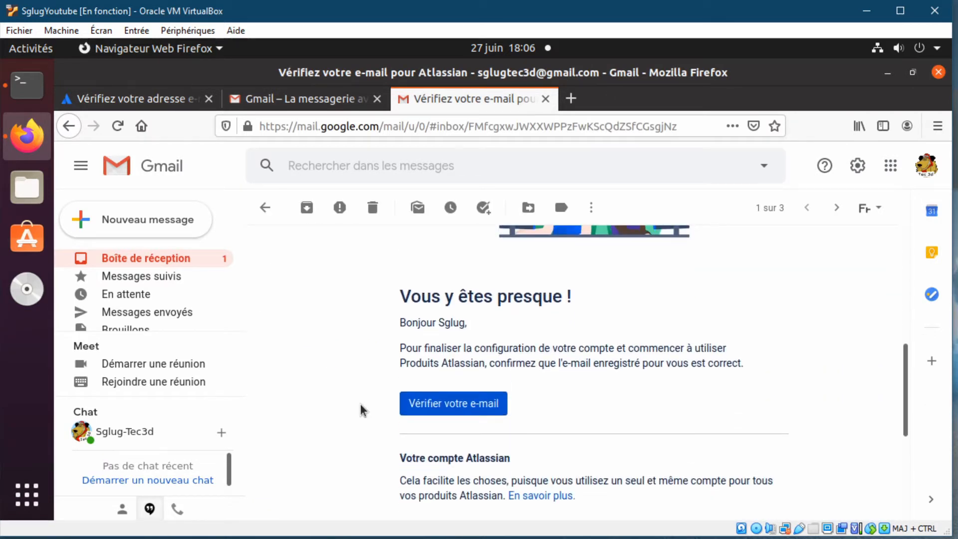
pyautogui.scroll(1, 361, 403)
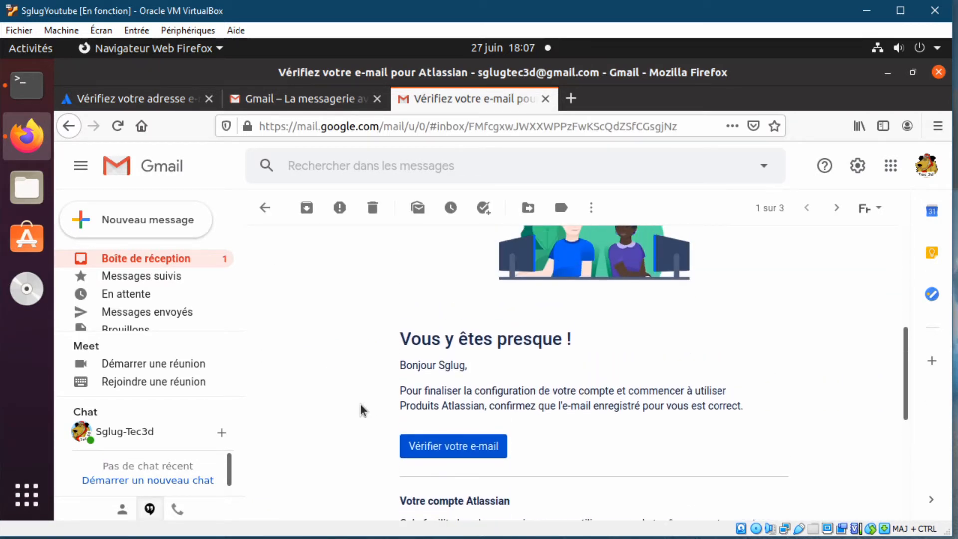
pyautogui.scroll(-3, 630, 425)
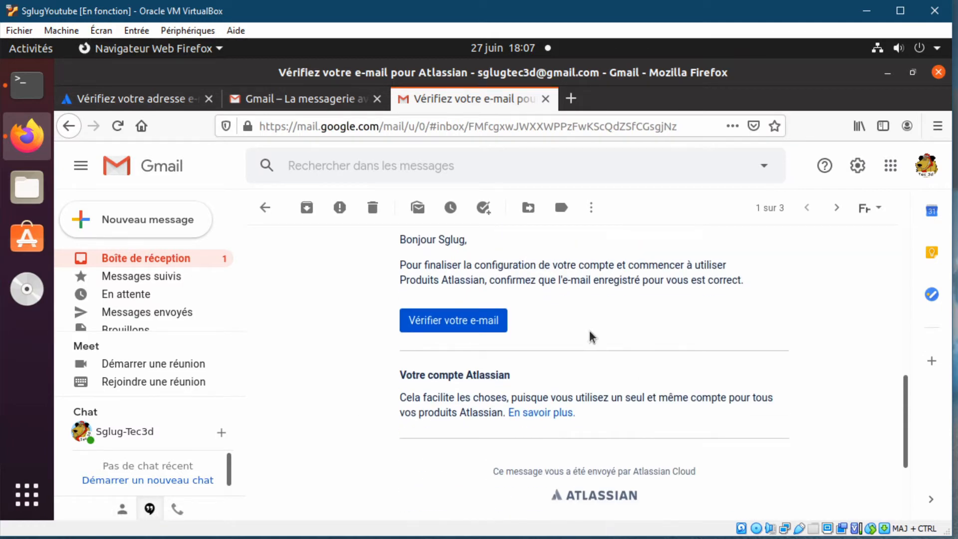
pyautogui.click(439, 325)
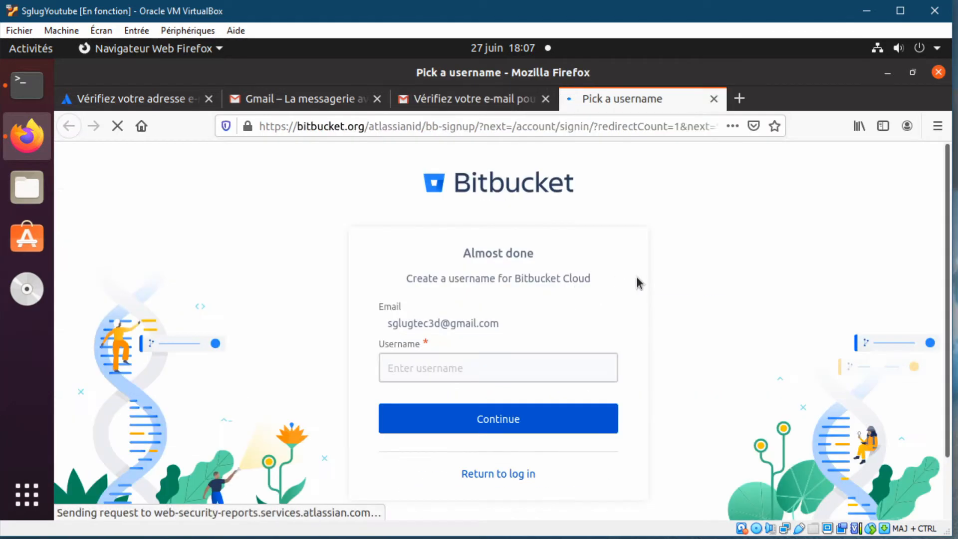
# - Enter a username, replace its rejected spaces with hyphens, and submit it again
pyautogui.click(466, 366)
pyautogui.write('SglugTec 3D')
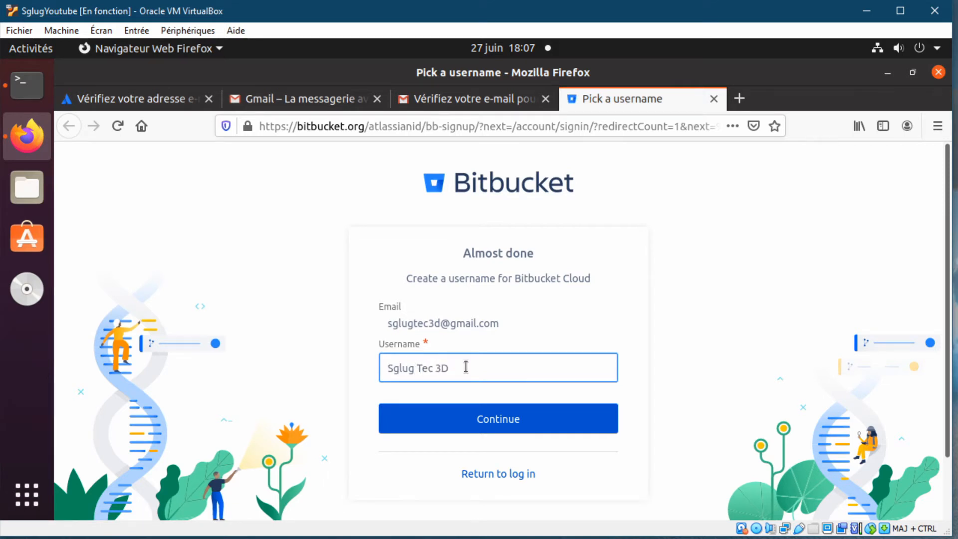
pyautogui.click(501, 424)
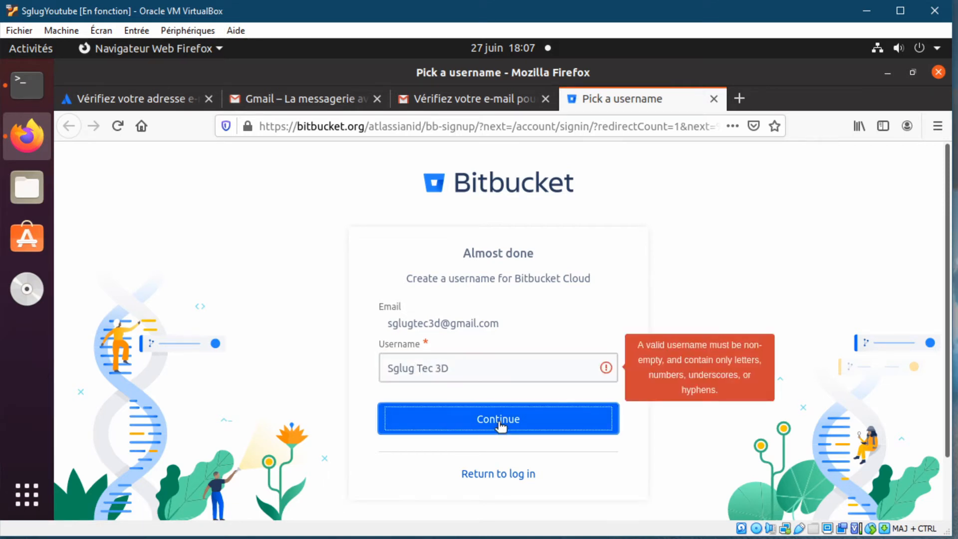
pyautogui.click(416, 368)
pyautogui.write('-')
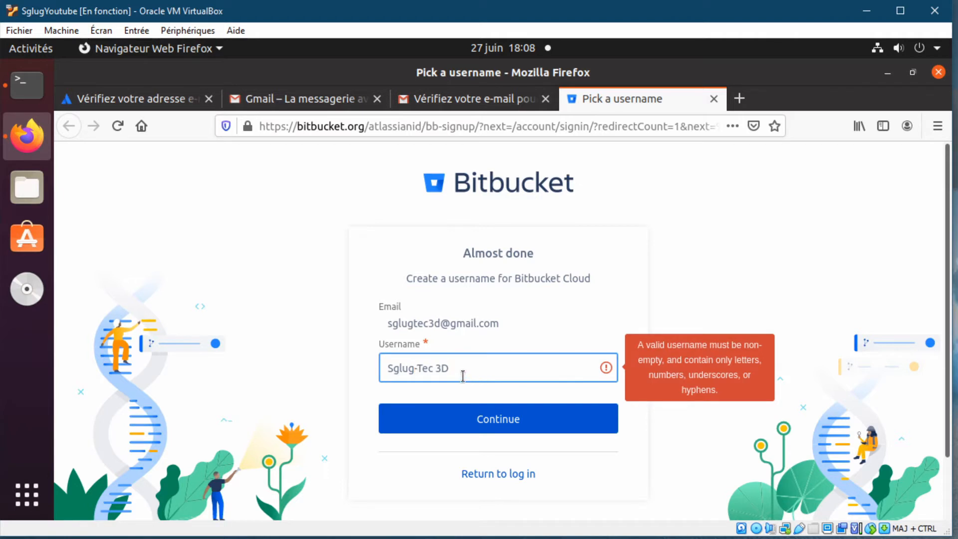
pyautogui.press('Delete')
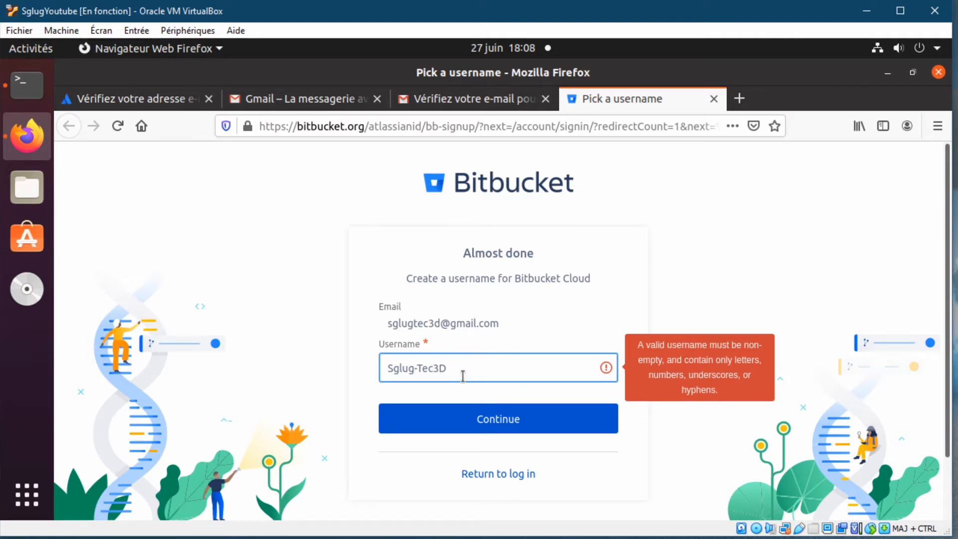
pyautogui.write('-')
pyautogui.click(496, 428)
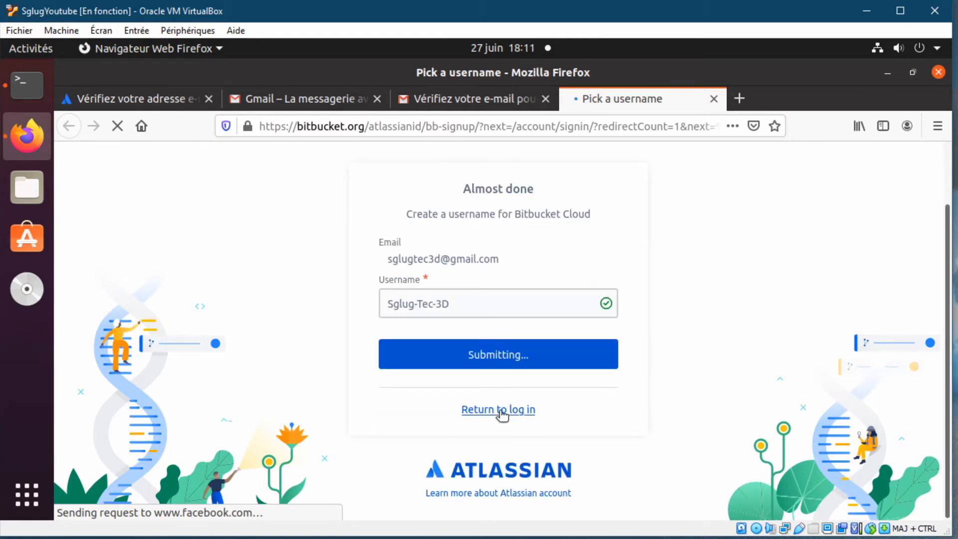
# - Go back from the Forbidden error page and dismiss the feature announcement popup
pyautogui.click(500, 410)
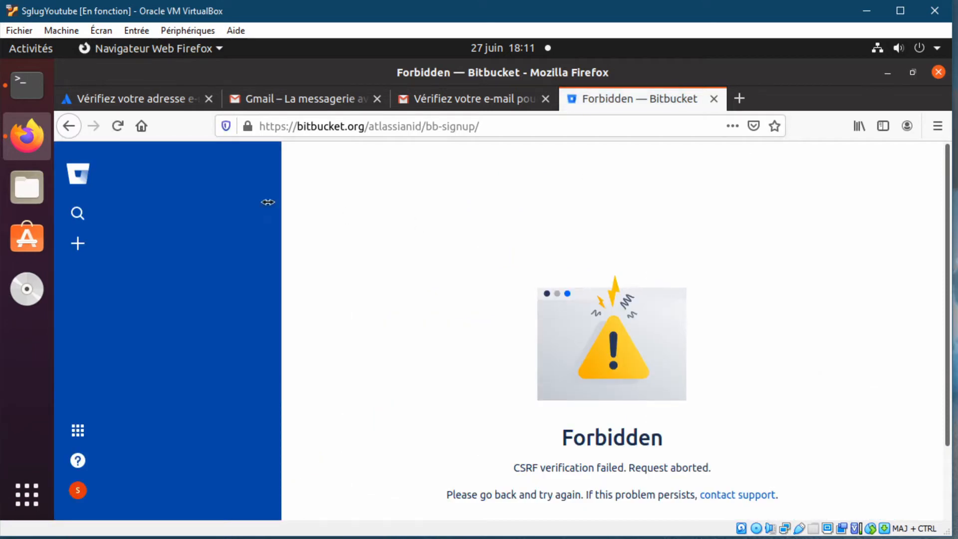
pyautogui.click(67, 126)
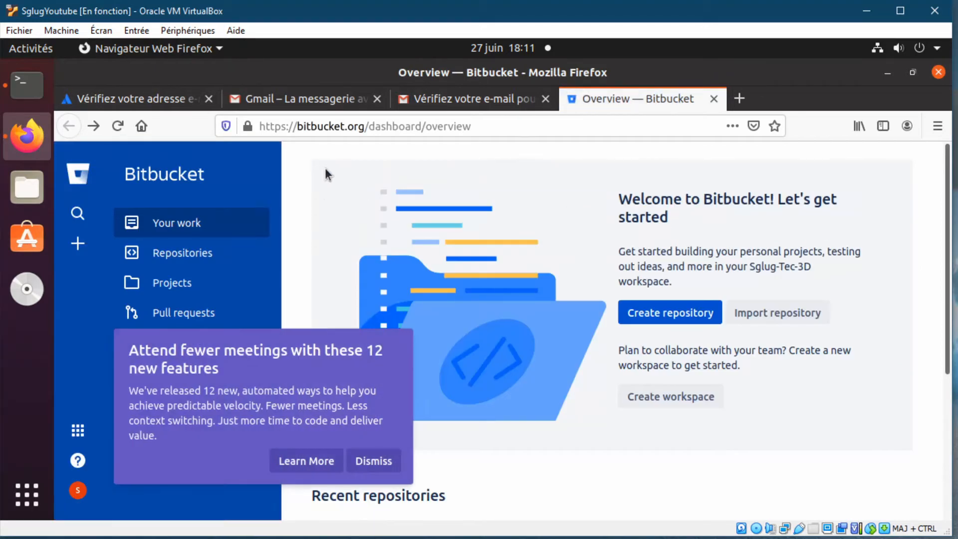
pyautogui.click(374, 460)
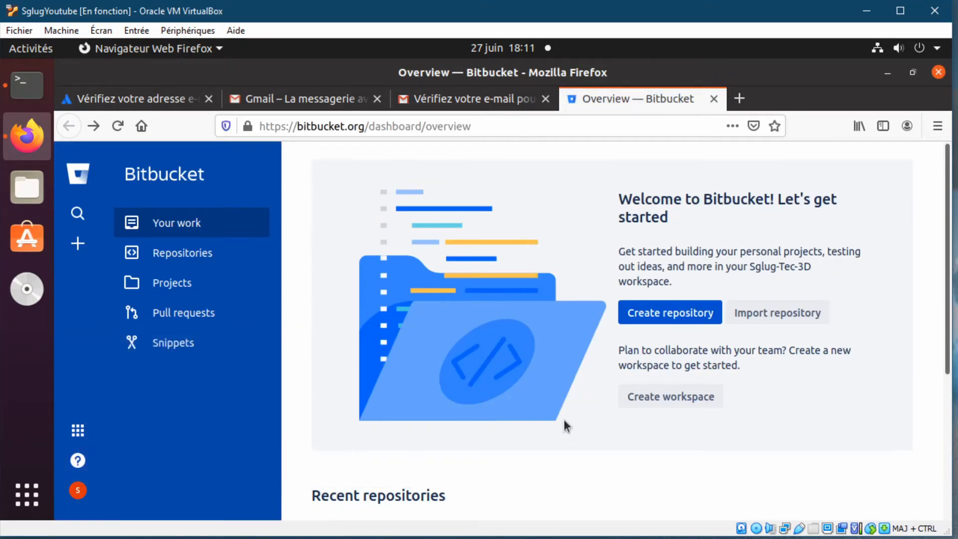
# - Open the Sglug workspace and look through its empty Projects and Repositories pages
pyautogui.click(78, 491)
pyautogui.click(150, 375)
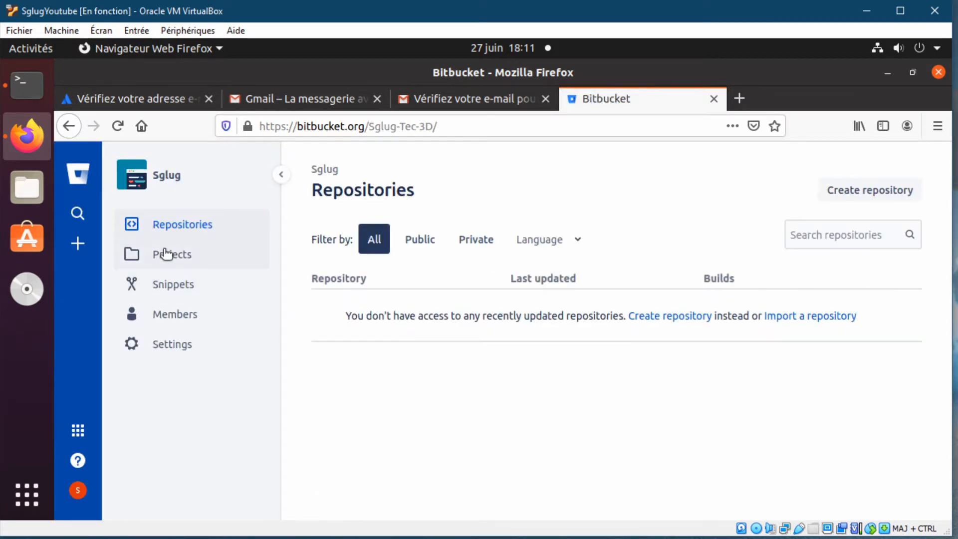
pyautogui.click(169, 255)
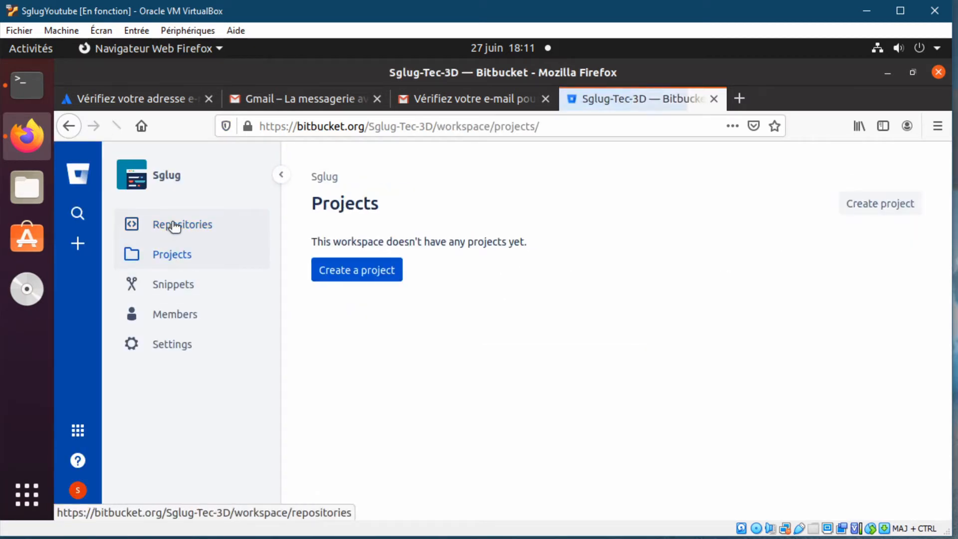
pyautogui.click(168, 227)
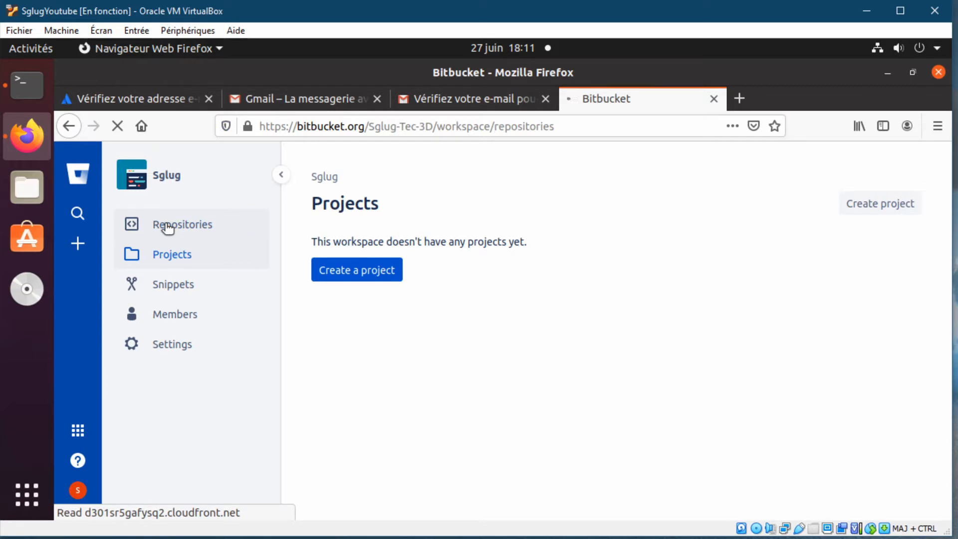
pyautogui.click(143, 183)
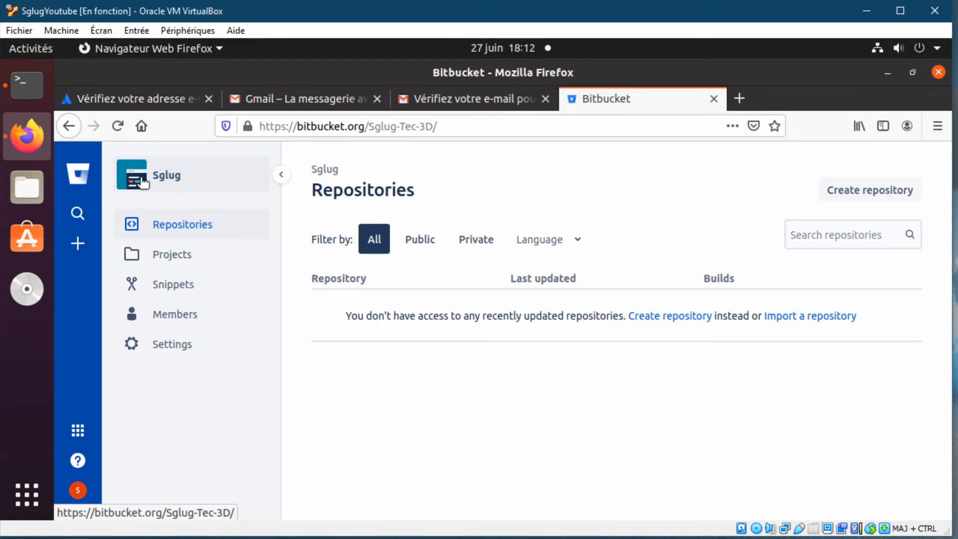
# - Open Personal settings from the account avatar menu
pyautogui.click(77, 490)
pyautogui.click(148, 446)
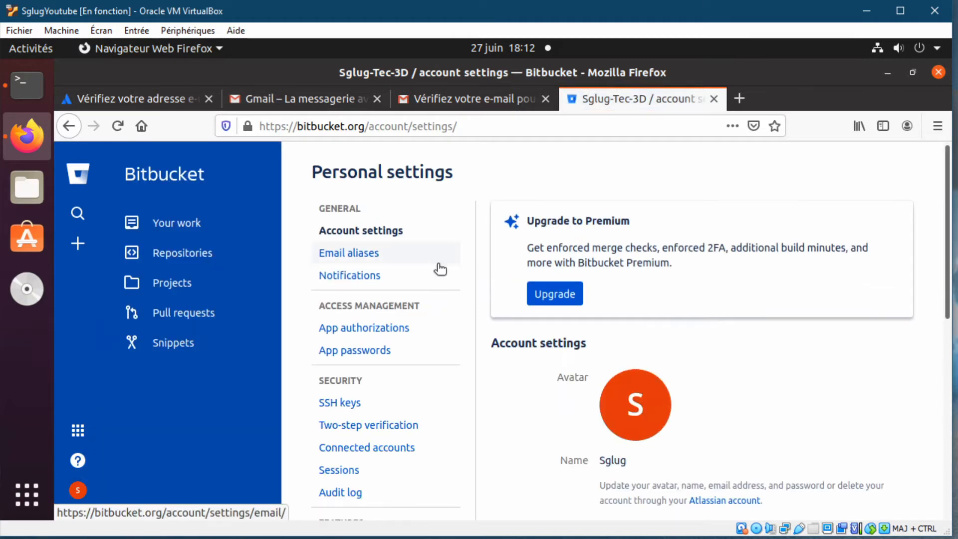
pyautogui.scroll(-3, 449, 299)
# - Log in to the Atlassian account from the avatar and bring up the Ajouter une photo de profil dialog
pyautogui.click(637, 323)
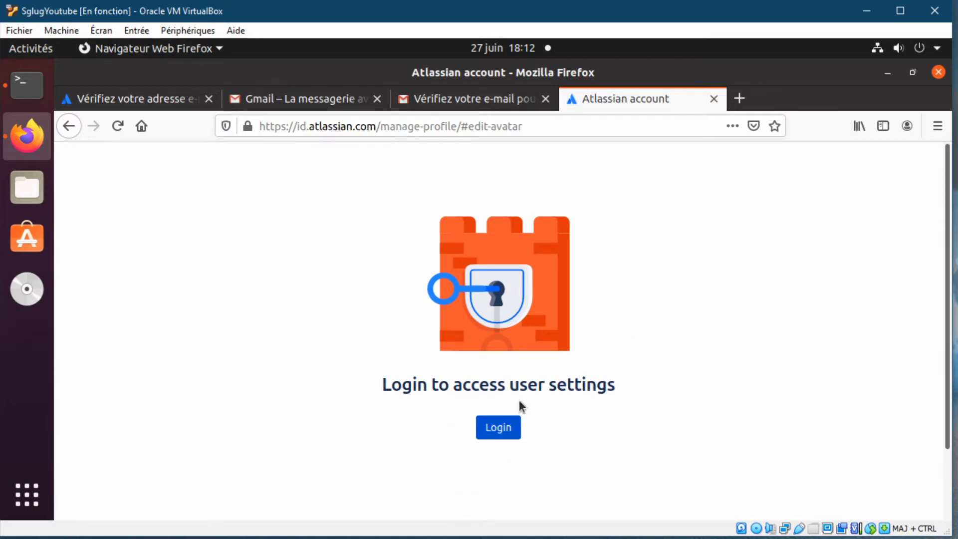
pyautogui.click(500, 428)
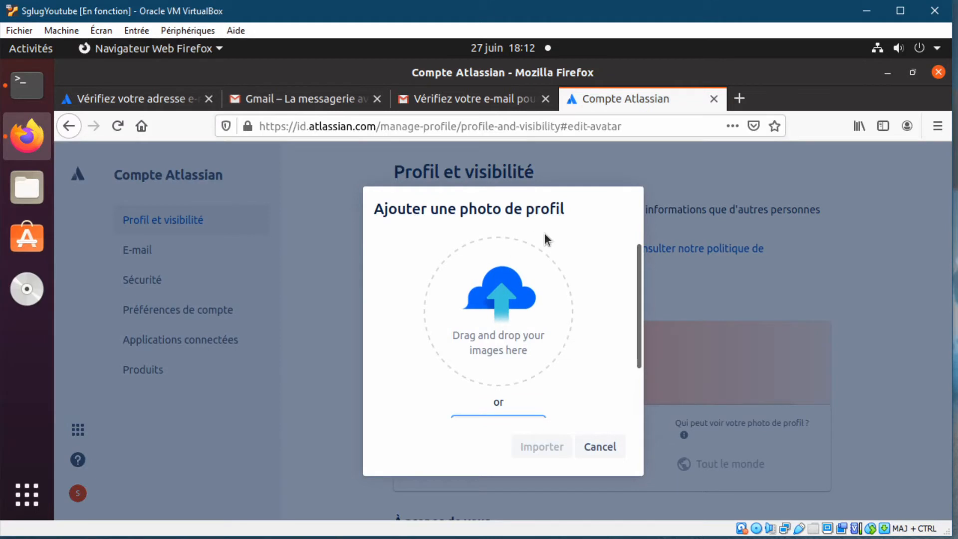
pyautogui.moveTo(27, 537); pyautogui.dragTo(517, 314)
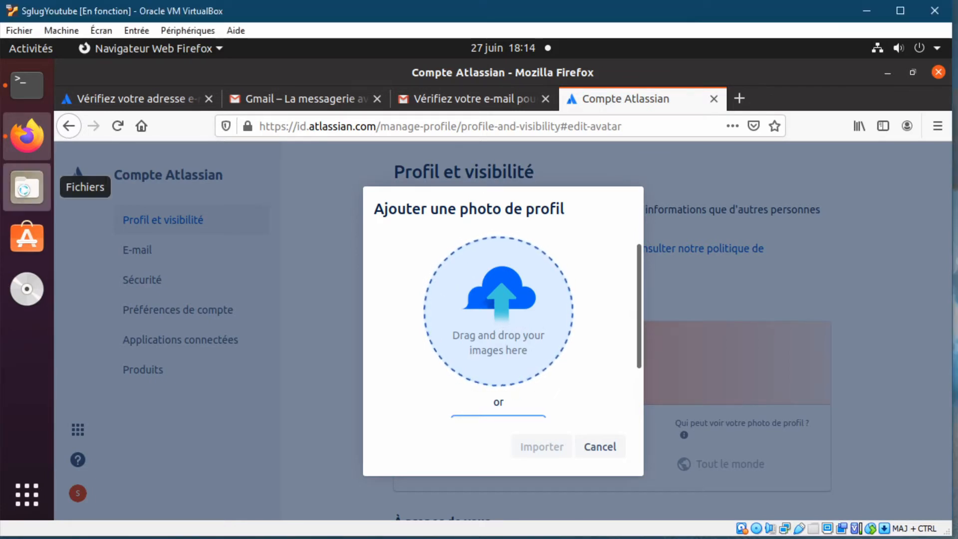
# - Open the Dev folder in Files with Diabolo Sglug Tec 3D 2.gif and snap it beside Firefox
pyautogui.click(27, 188)
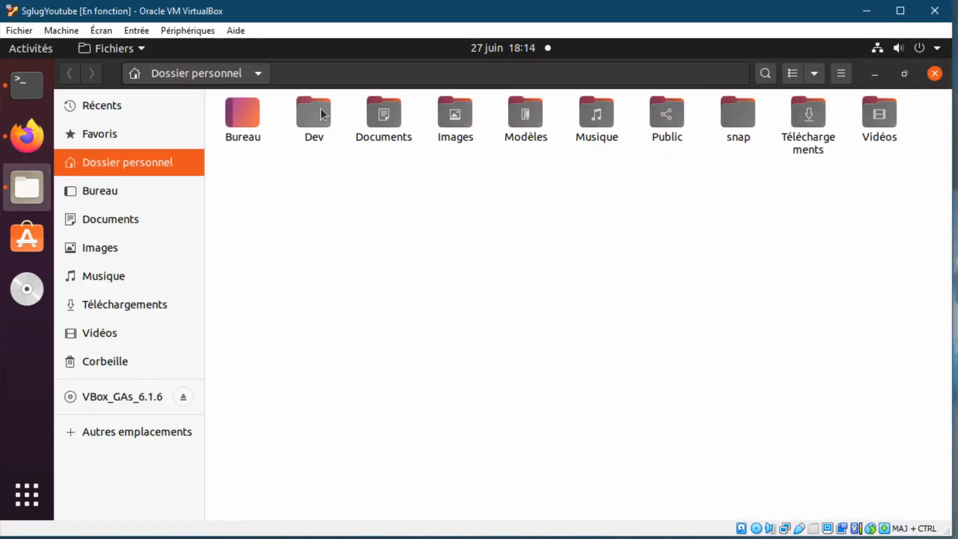
pyautogui.doubleClick(320, 112)
pyautogui.rightClick(269, 222)
pyautogui.click(405, 192)
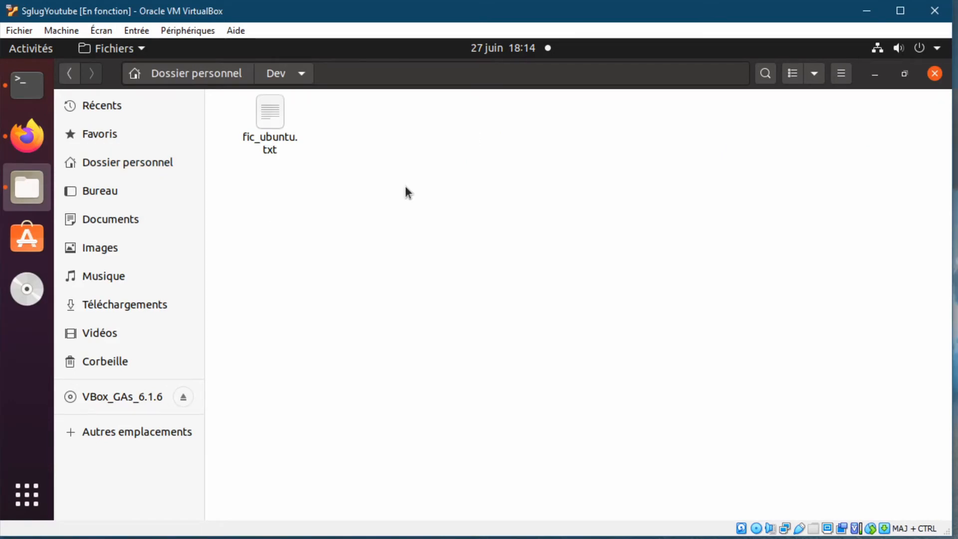
pyautogui.moveTo(405, 192); pyautogui.dragTo(405, 263)
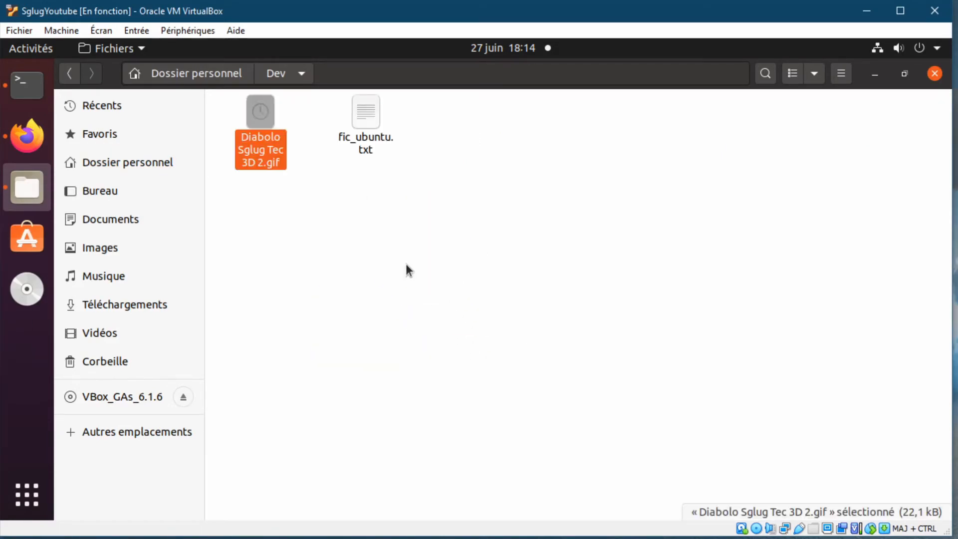
pyautogui.click(334, 235)
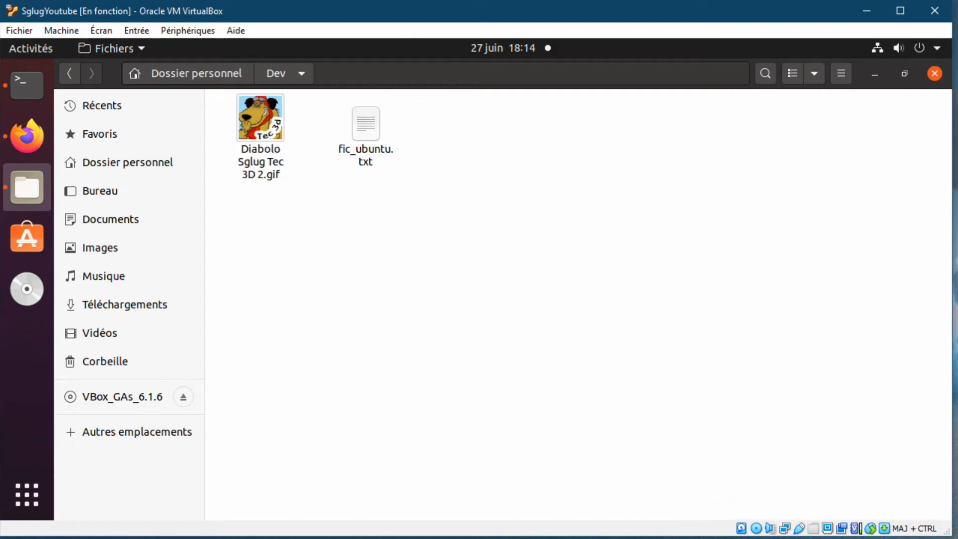
pyautogui.moveTo(260, 118); pyautogui.dragTo(951, 77)
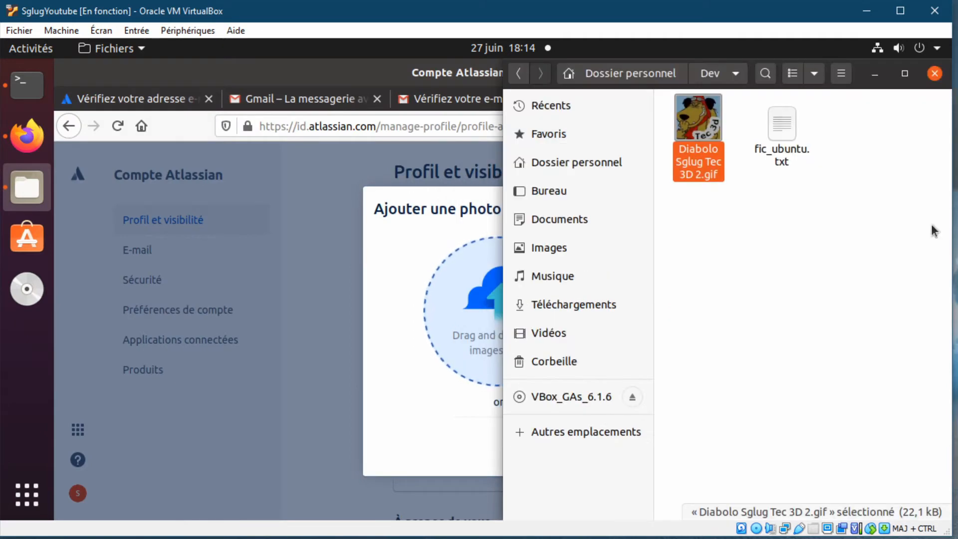
# - Drop the Diabolo GIF into the photo cropper, zoom it out to fit and import it as avatar
pyautogui.moveTo(698, 119); pyautogui.dragTo(447, 304)
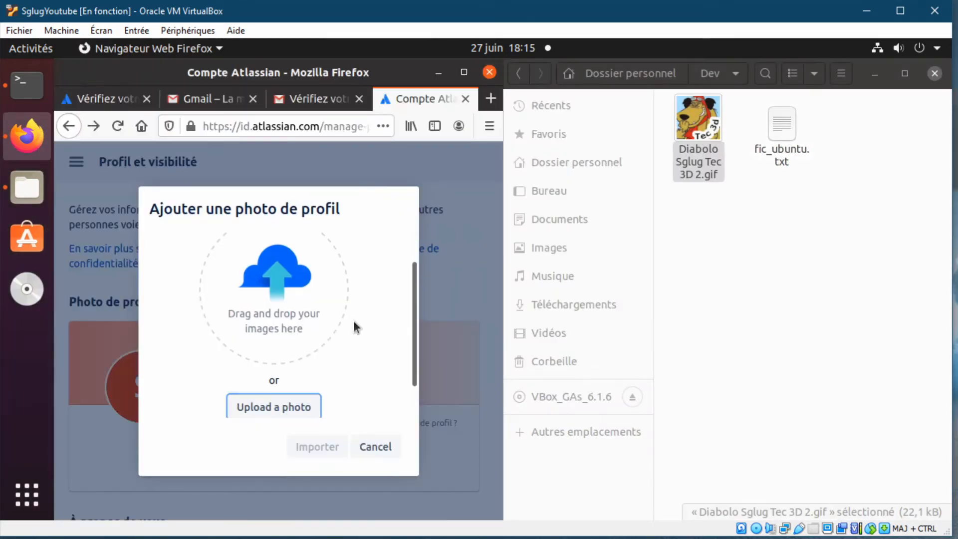
pyautogui.moveTo(698, 119); pyautogui.dragTo(245, 311)
pyautogui.moveTo(321, 415); pyautogui.dragTo(204, 413)
pyautogui.click(317, 447)
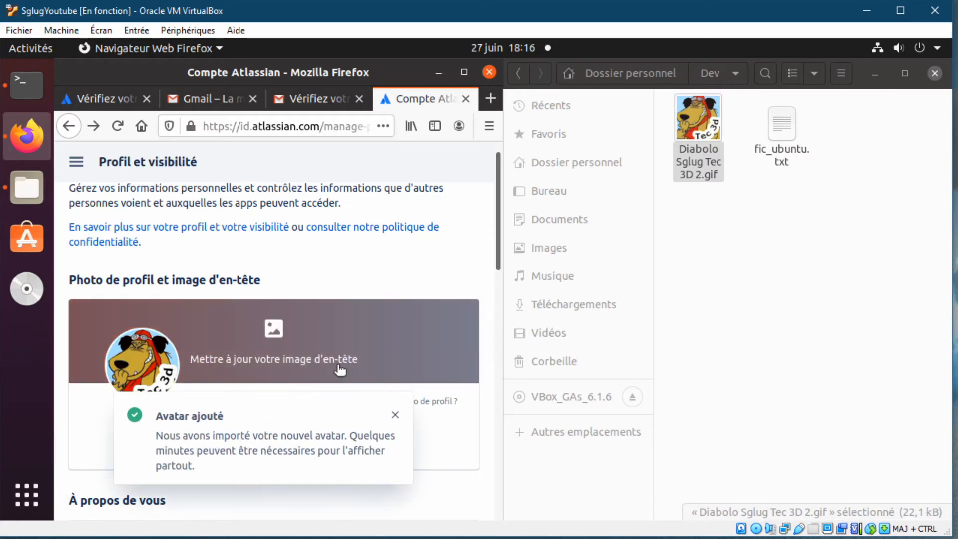
# - Replace the profile header with the BaniereYoutub banner PNG from the Dev folder
pyautogui.moveTo(333, 329)
pyautogui.moveTo(334, 329); pyautogui.dragTo(770, 263)
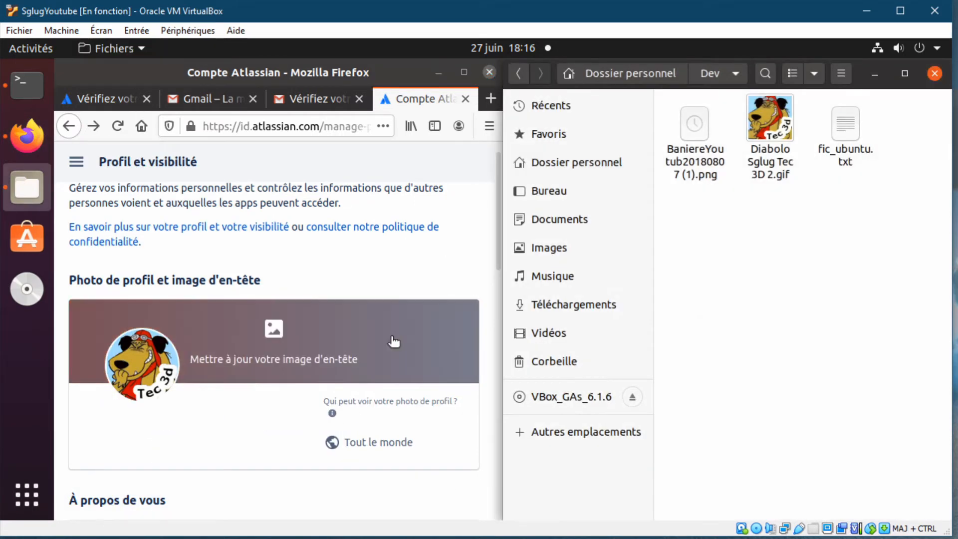
pyautogui.moveTo(709, 130); pyautogui.dragTo(328, 341)
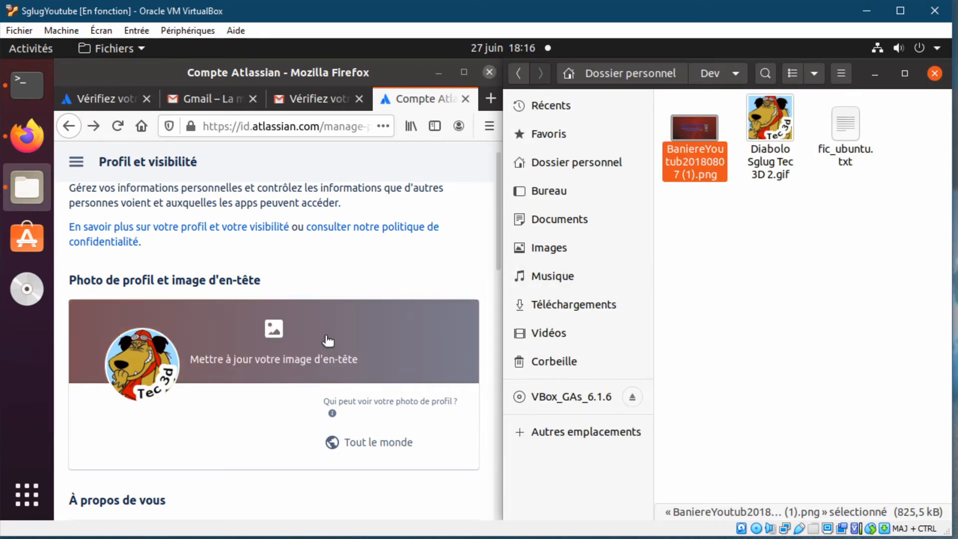
pyautogui.click(328, 341)
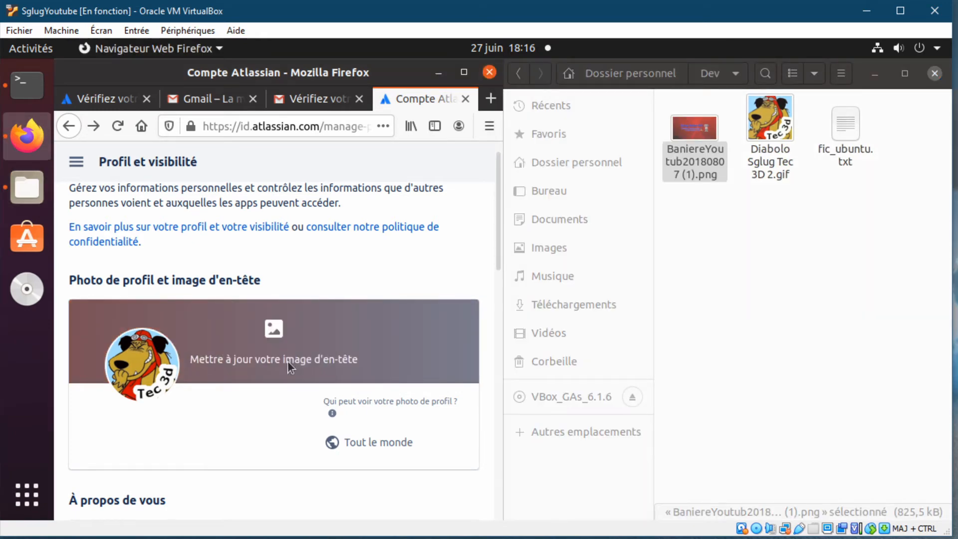
pyautogui.click(289, 363)
pyautogui.click(259, 109)
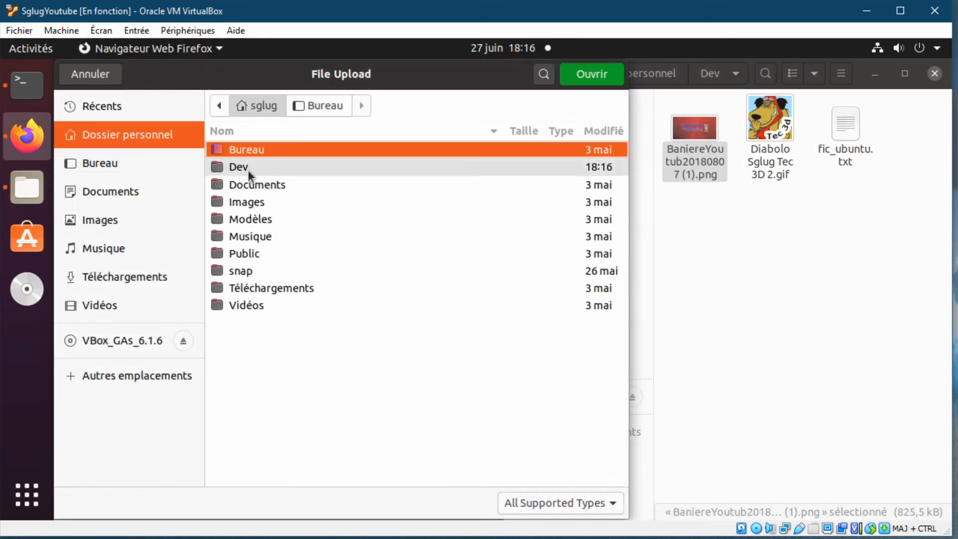
pyautogui.doubleClick(247, 168)
pyautogui.press('Return')
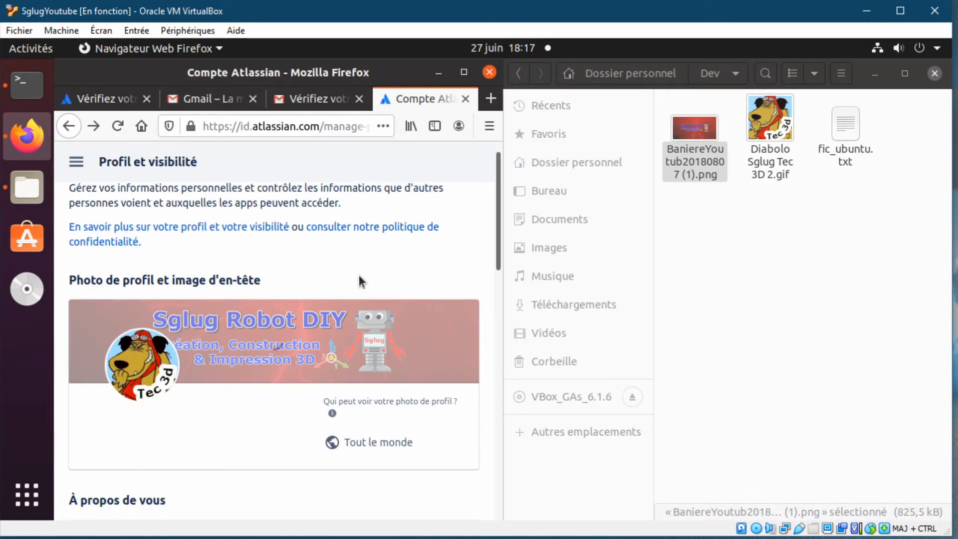
# - Append text to the profile's Nom complet and save the updated full name
pyautogui.scroll(-5, 379, 257)
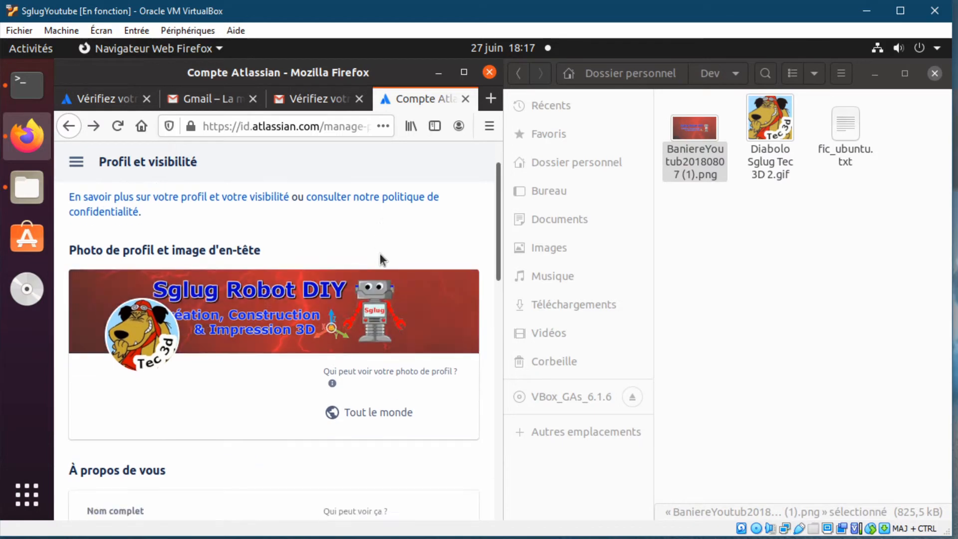
pyautogui.click(133, 354)
pyautogui.write('Tec 3D')
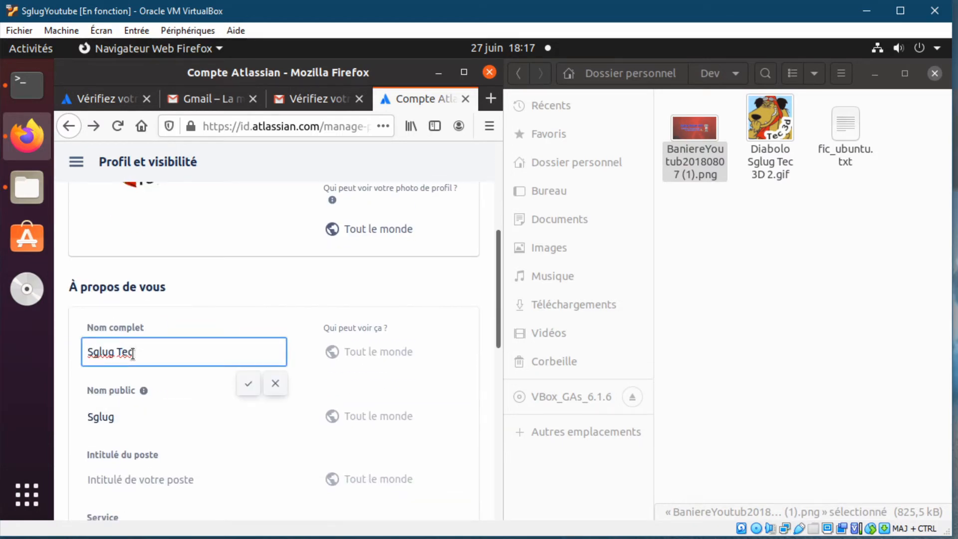
pyautogui.click(248, 383)
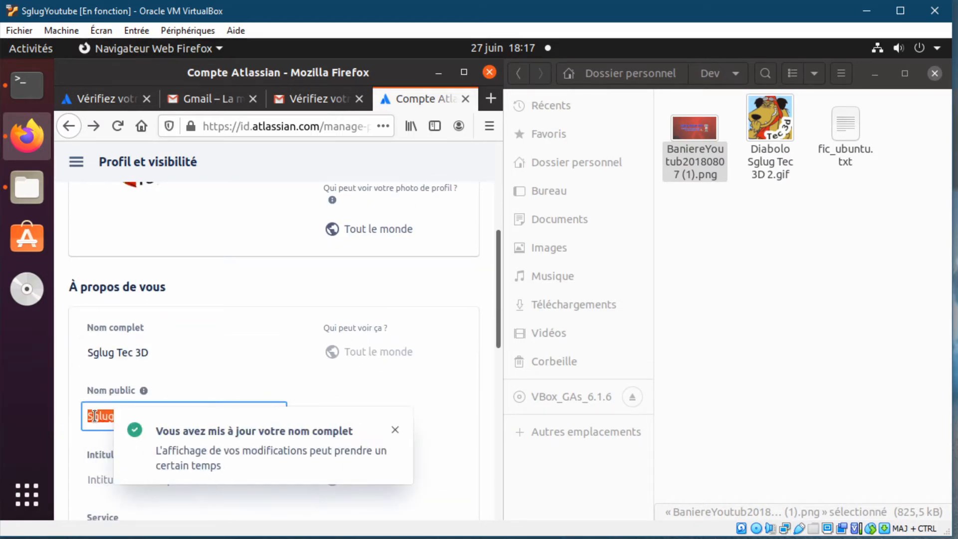
# - Scroll through the profile page and close the Files window
pyautogui.scroll(-3, 214, 360)
pyautogui.scroll(-3, 201, 417)
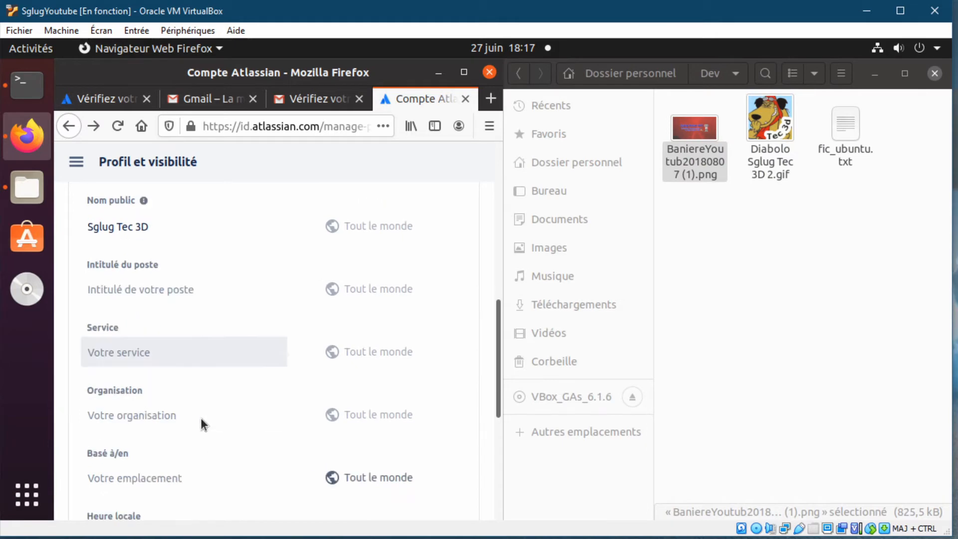
pyautogui.scroll(-1, 201, 418)
pyautogui.scroll(12, 202, 418)
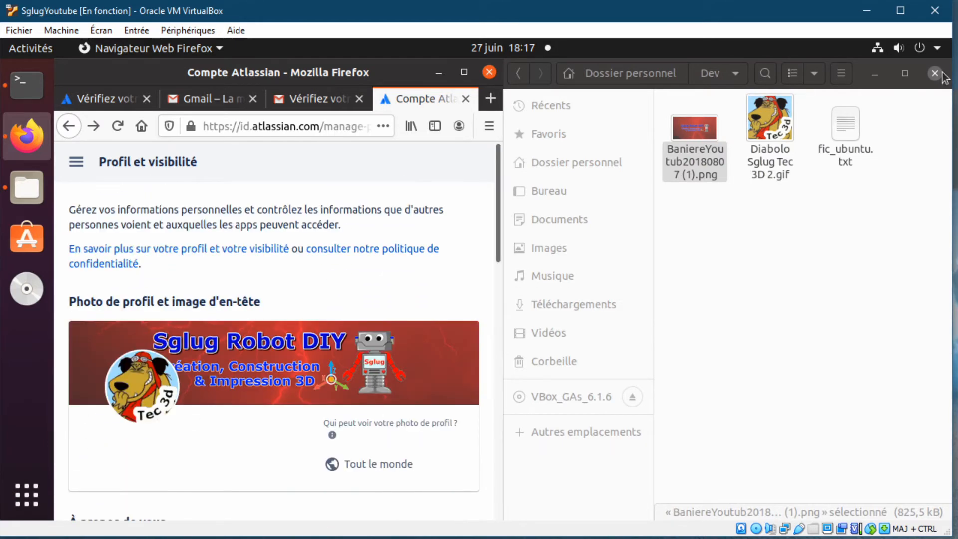
pyautogui.click(936, 74)
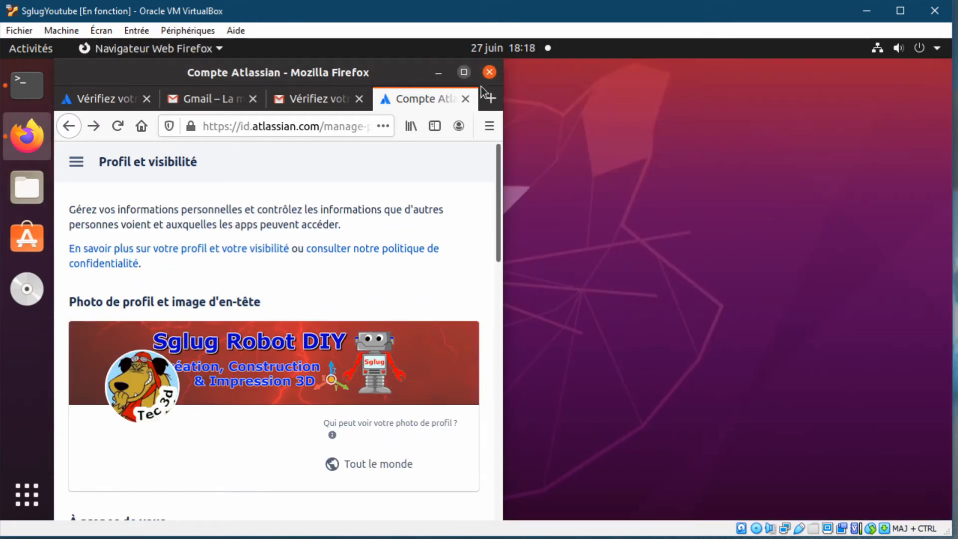
# - Maximize Firefox, browse the E-mail and Sécurité pages, and set the time zone to Europe/Paris
pyautogui.click(464, 73)
pyautogui.click(139, 254)
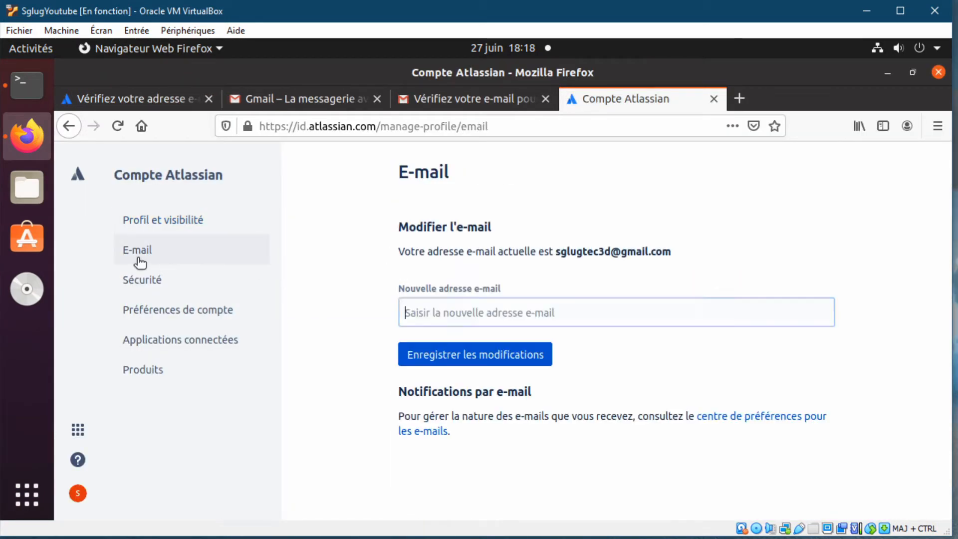
pyautogui.click(143, 282)
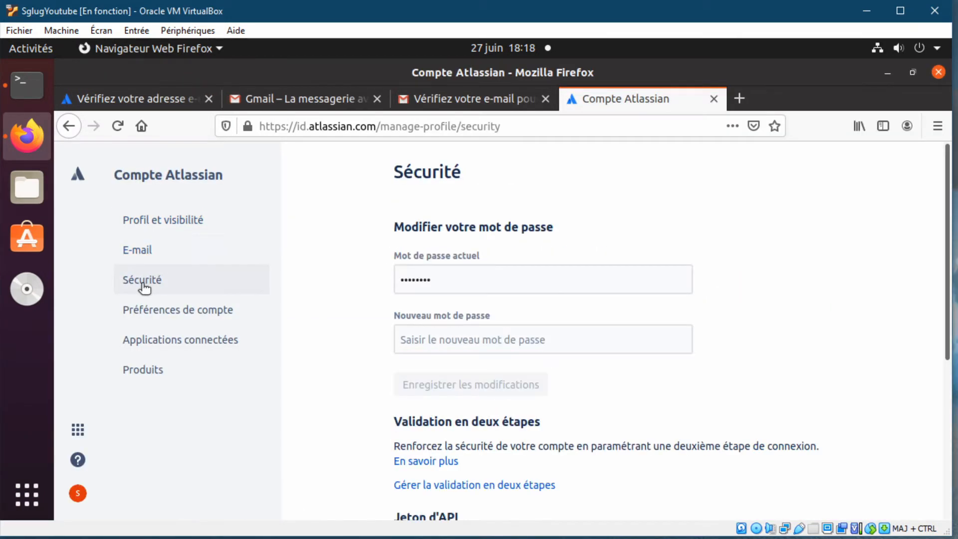
pyautogui.click(152, 314)
pyautogui.scroll(-5, 354, 322)
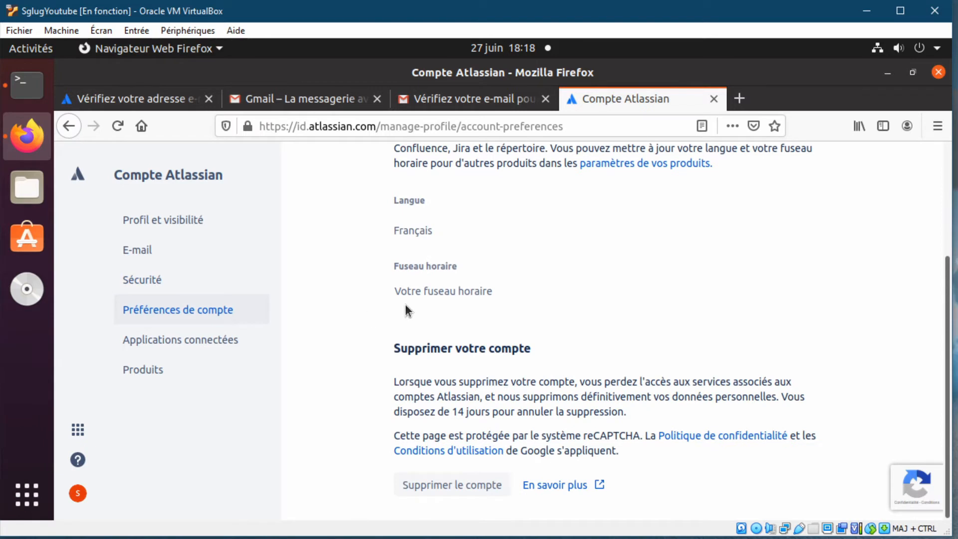
pyautogui.click(428, 292)
pyautogui.click(505, 256)
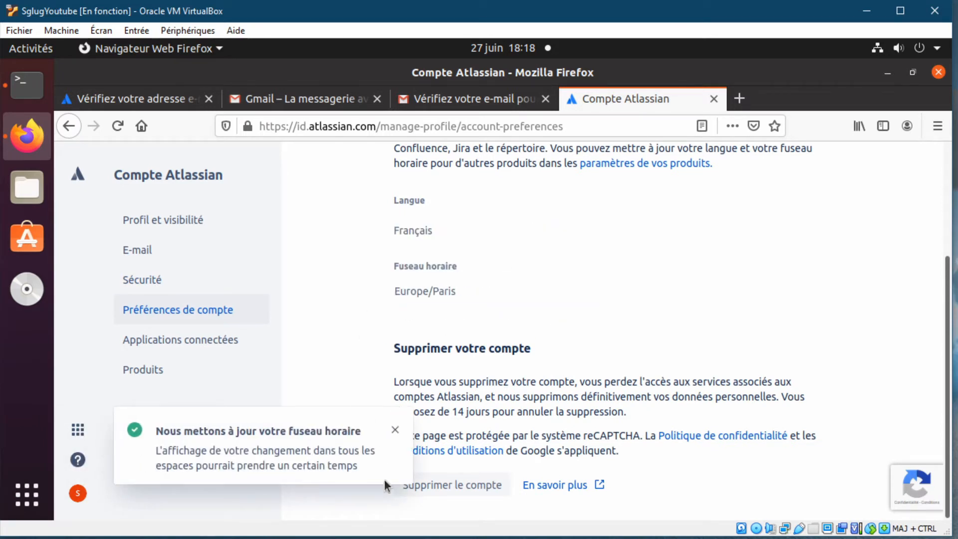
pyautogui.click(395, 431)
# - Look over connected apps and Produits, then switch to the Bitbucket dashboard and its profile options
pyautogui.click(166, 349)
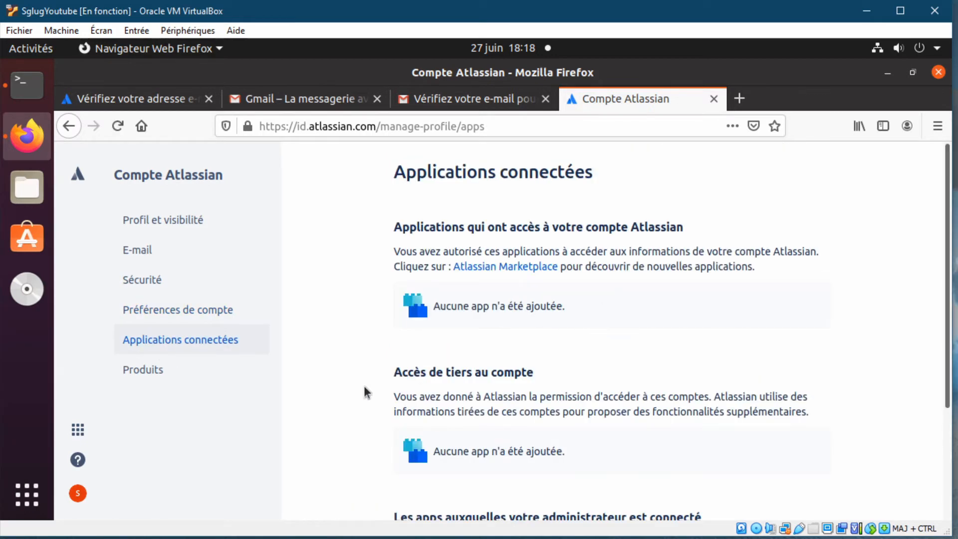
pyautogui.scroll(-3, 556, 336)
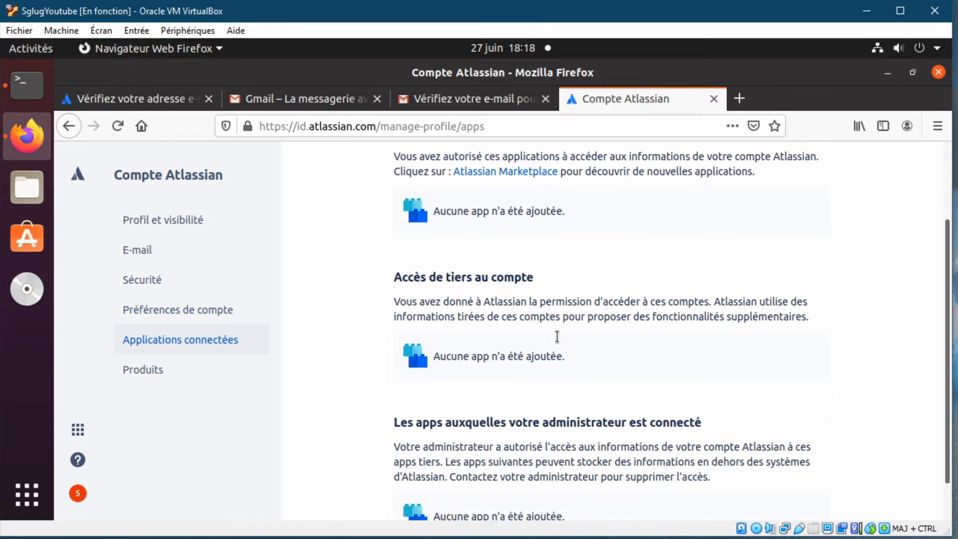
pyautogui.click(150, 370)
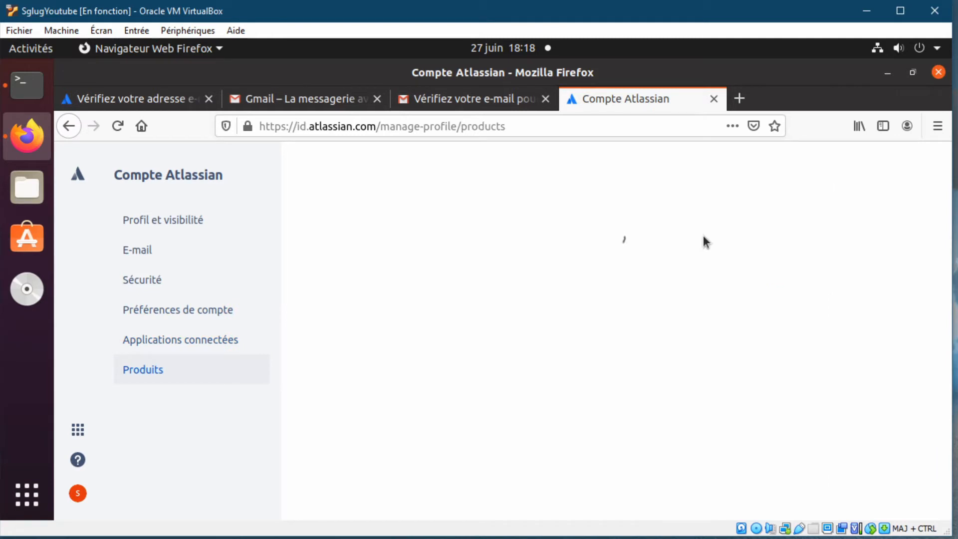
pyautogui.click(77, 429)
pyautogui.click(160, 207)
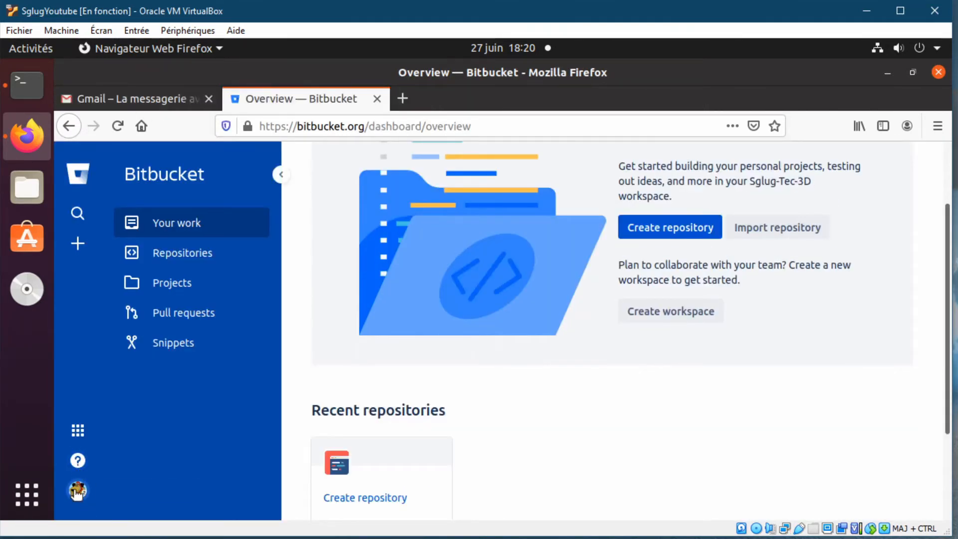
pyautogui.click(77, 491)
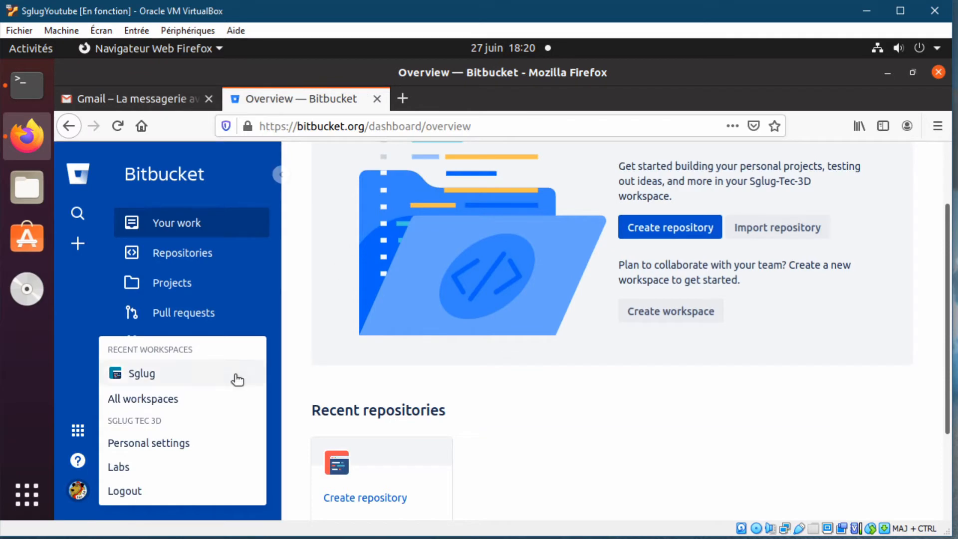
# - In personal settings, choose Français as the interface language and click Update
pyautogui.click(178, 448)
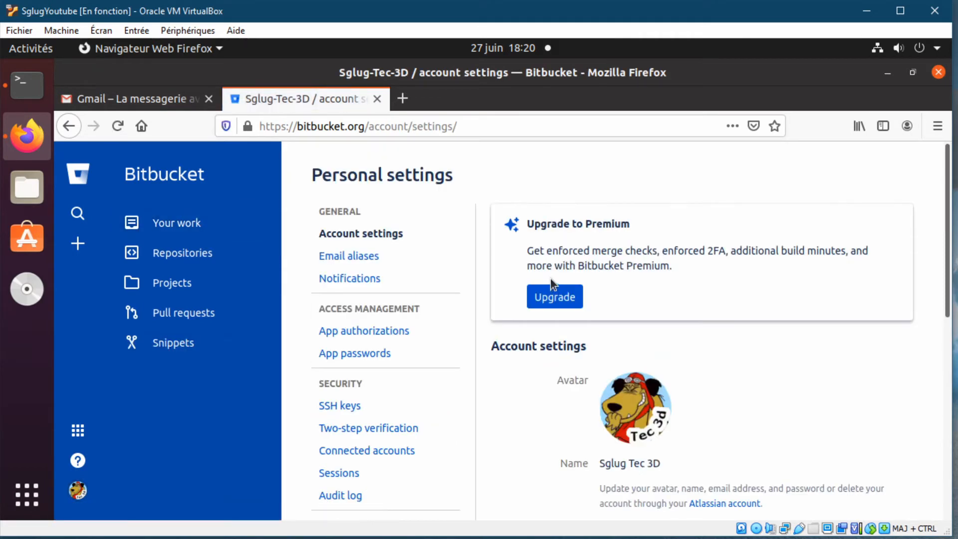
pyautogui.scroll(-2, 415, 337)
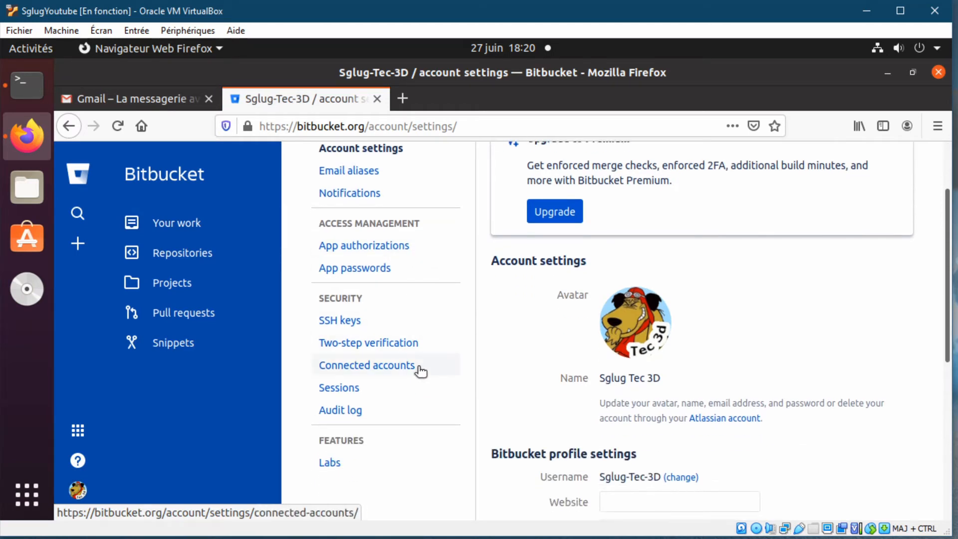
pyautogui.scroll(1, 407, 384)
pyautogui.scroll(-5, 408, 382)
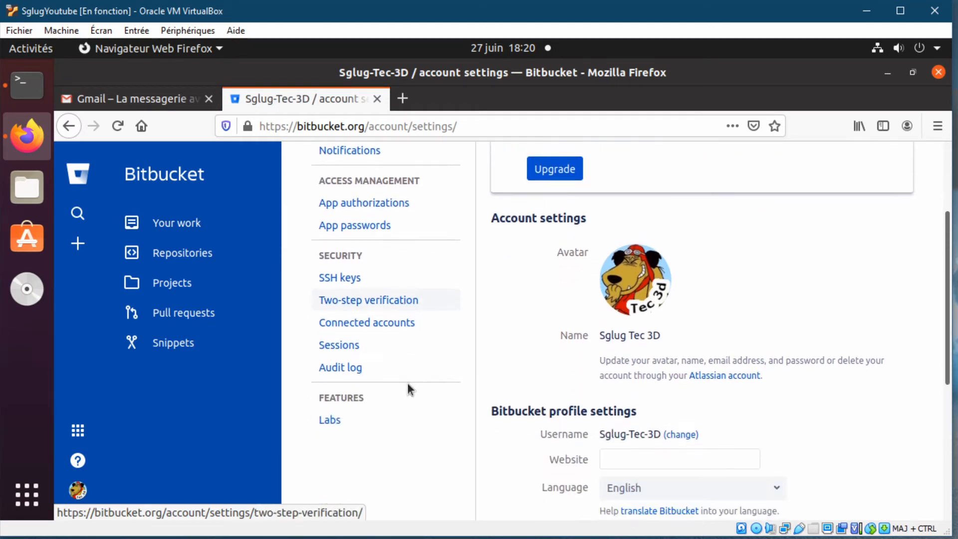
pyautogui.scroll(-1, 540, 340)
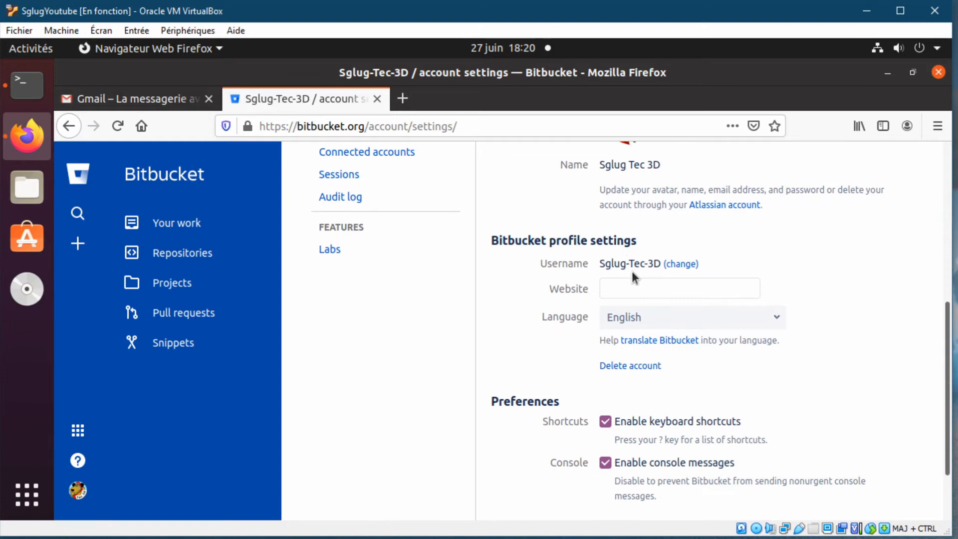
pyautogui.click(775, 319)
pyautogui.write('f')
pyautogui.click(636, 377)
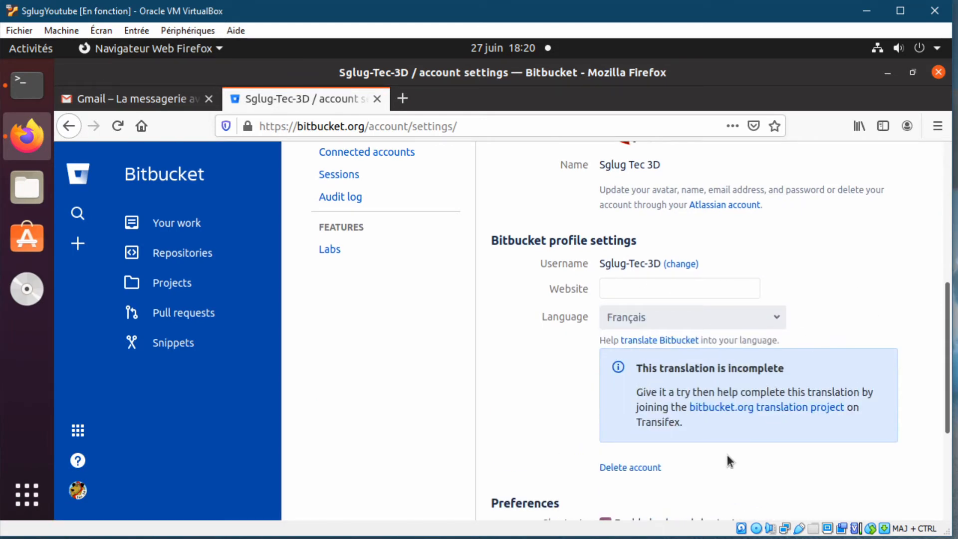
pyautogui.scroll(-1, 727, 454)
pyautogui.scroll(-2, 765, 382)
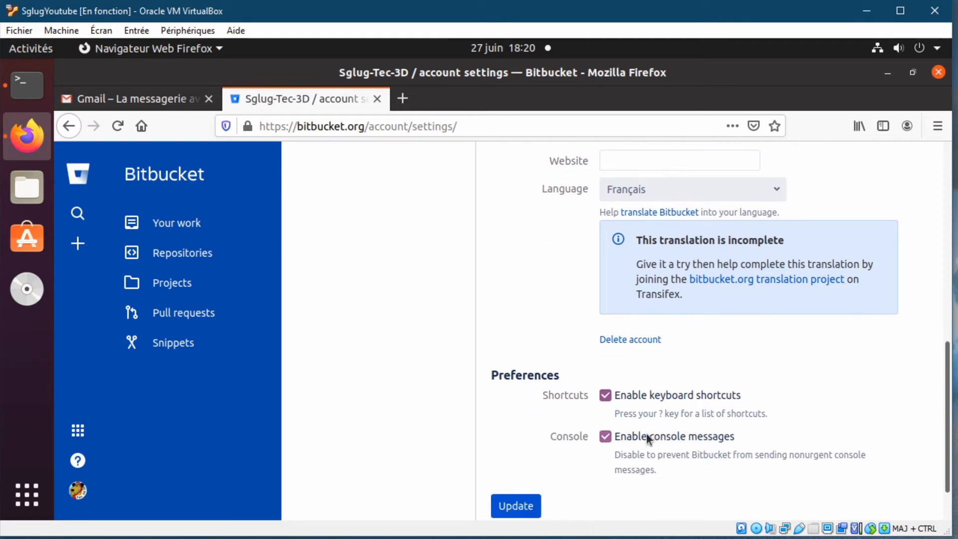
pyautogui.scroll(-1, 645, 433)
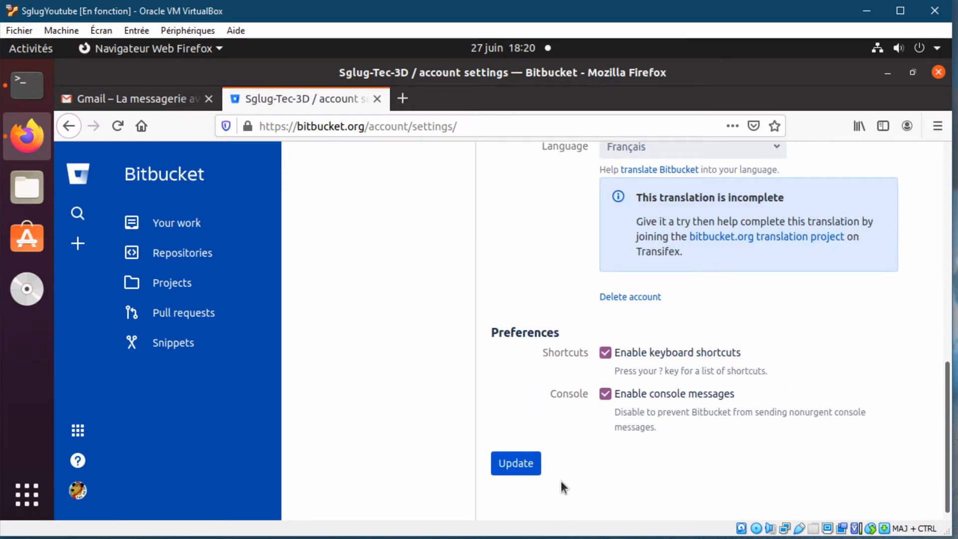
pyautogui.click(514, 465)
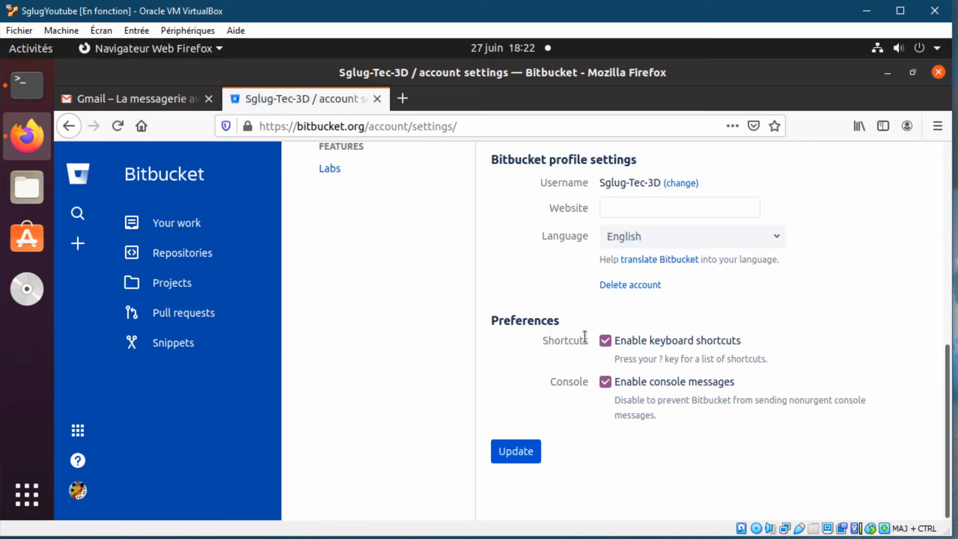
# - Reselect Français and save, confirming despite the incomplete translation warning
pyautogui.click(781, 236)
pyautogui.click(643, 375)
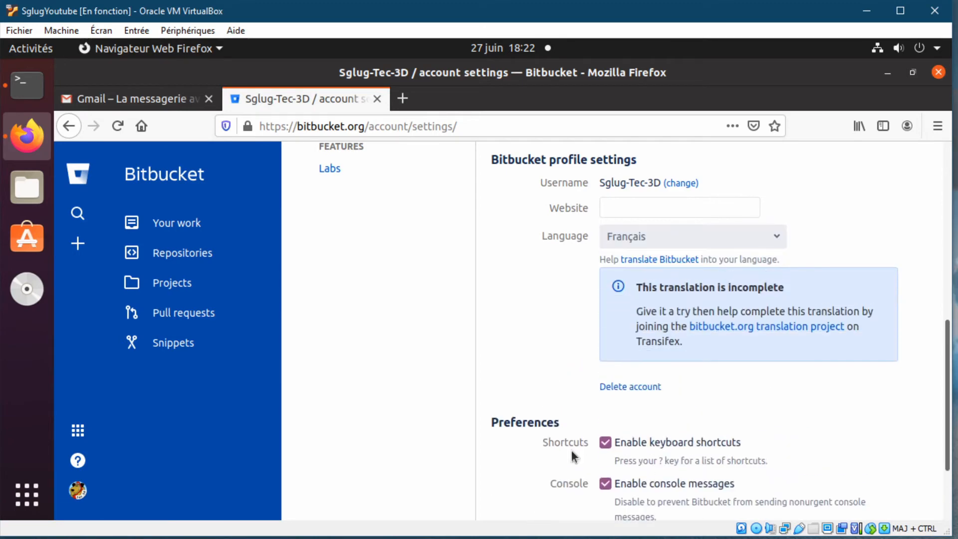
pyautogui.scroll(-2, 549, 349)
pyautogui.click(520, 452)
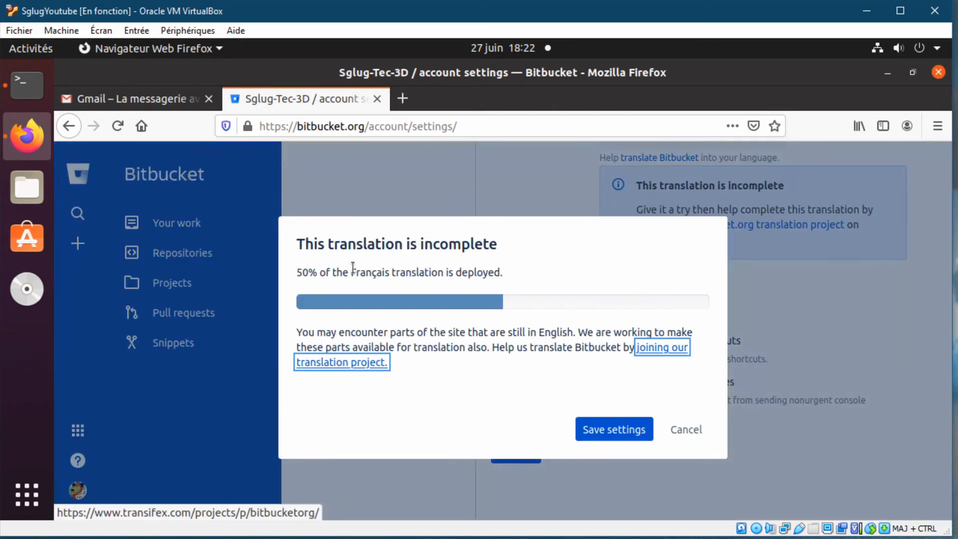
pyautogui.click(613, 430)
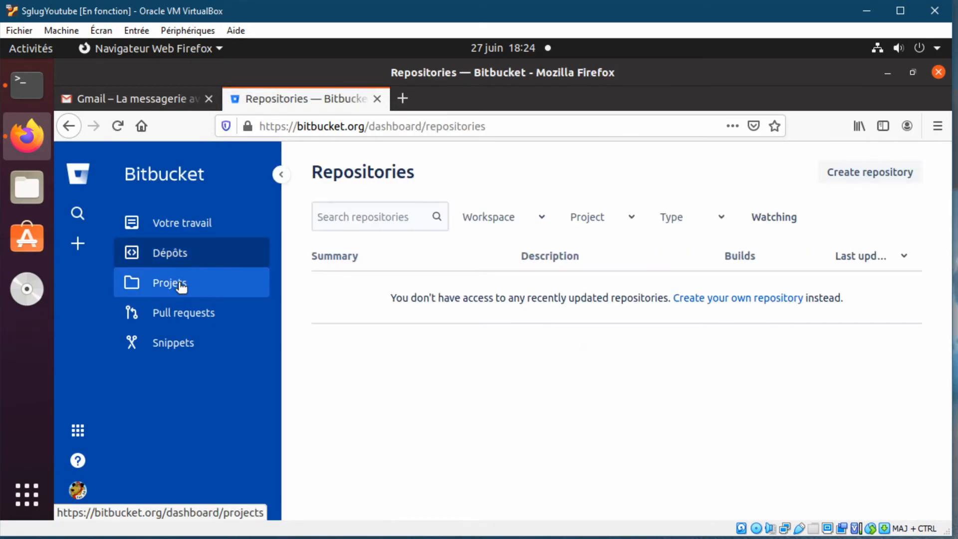
pyautogui.click(179, 284)
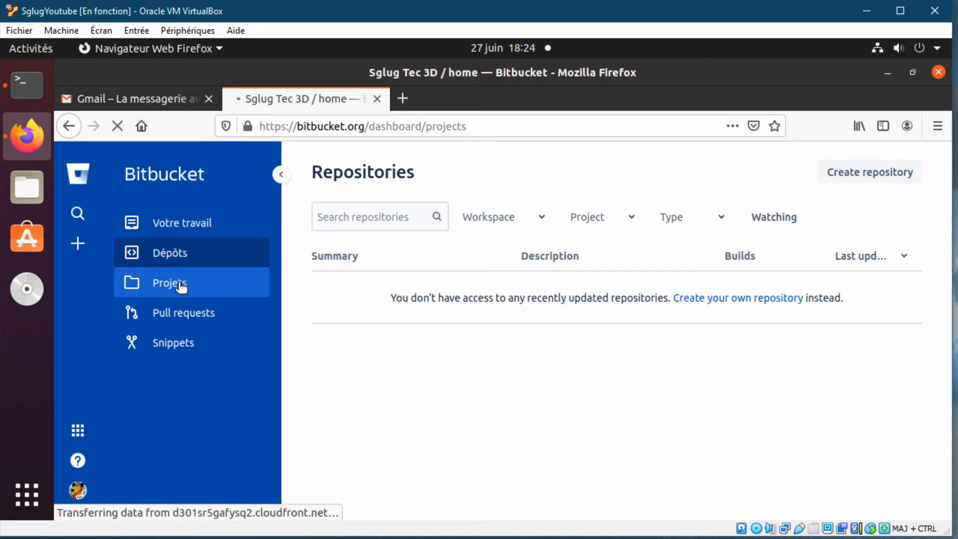
# - Start a new project named Youtube with the description 'projet de youtube'
pyautogui.click(642, 416)
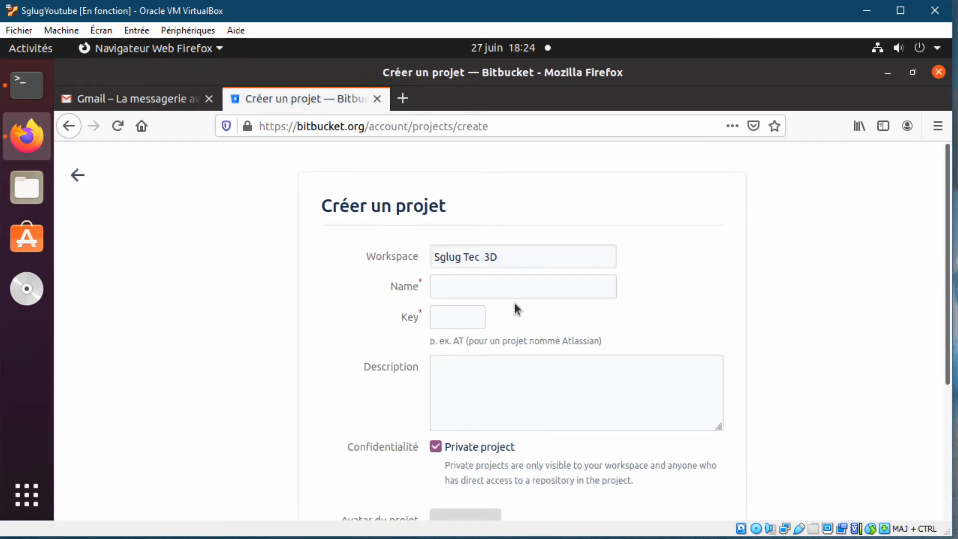
pyautogui.click(518, 288)
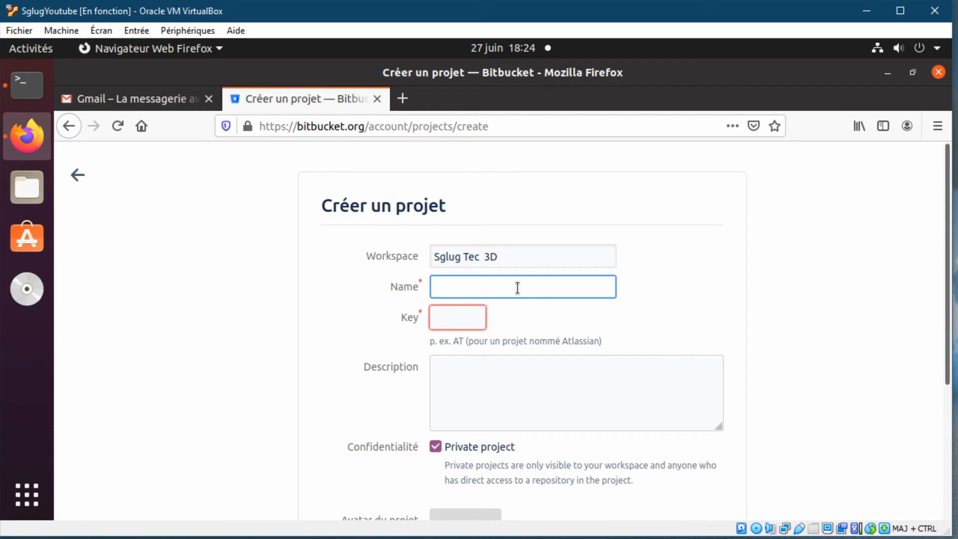
pyautogui.write('Youtube')
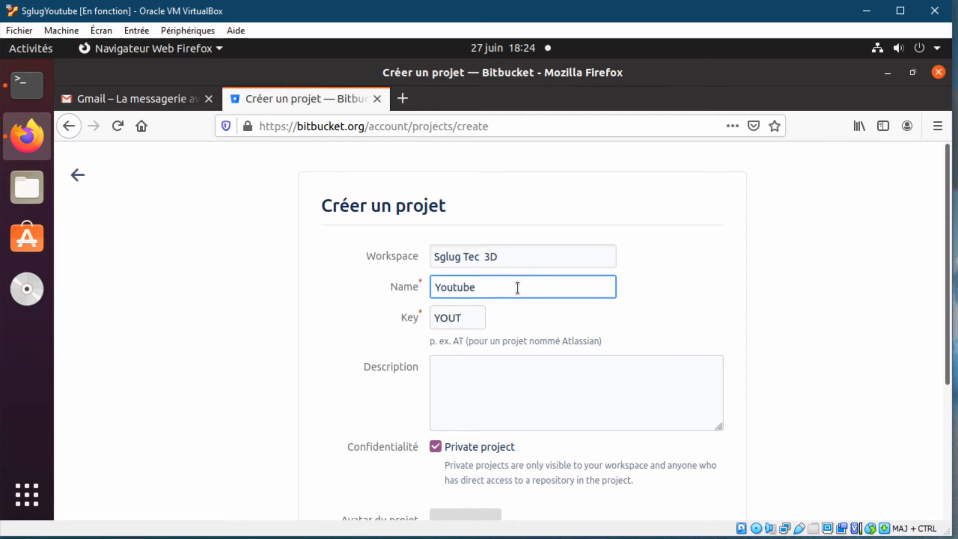
pyautogui.click(490, 378)
pyautogui.write('pro')
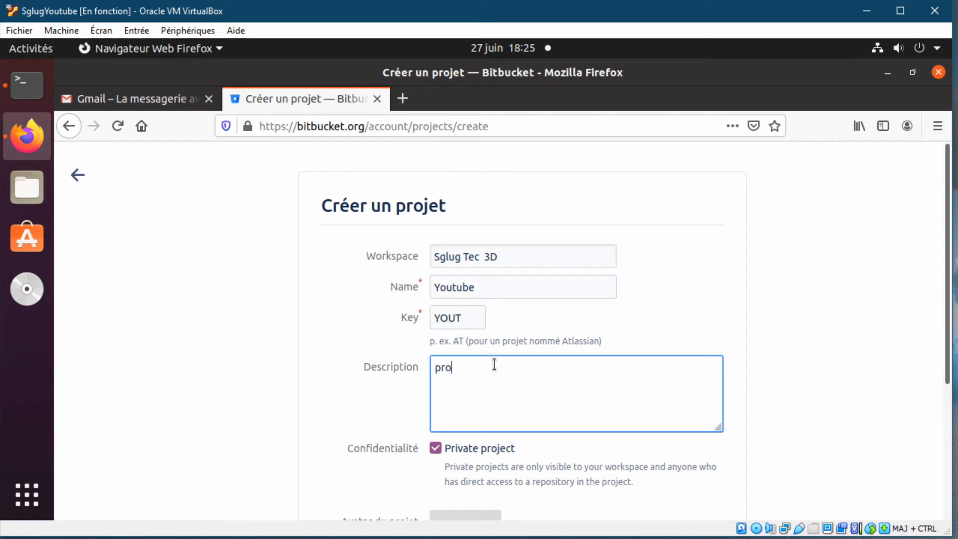
pyautogui.write('jet de youtube')
# - Skip the avatar upload and submit the private project
pyautogui.scroll(-3, 586, 403)
pyautogui.scroll(-1, 659, 384)
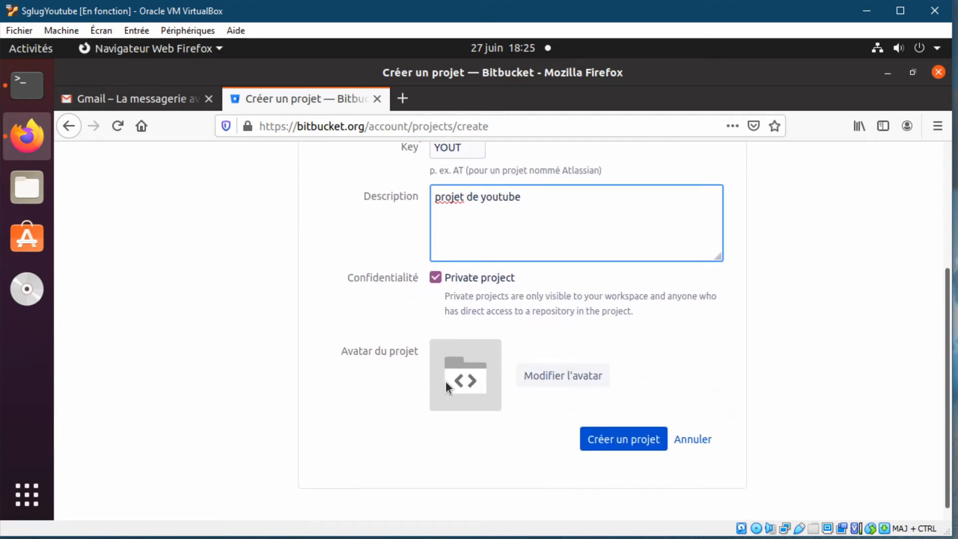
pyautogui.click(573, 377)
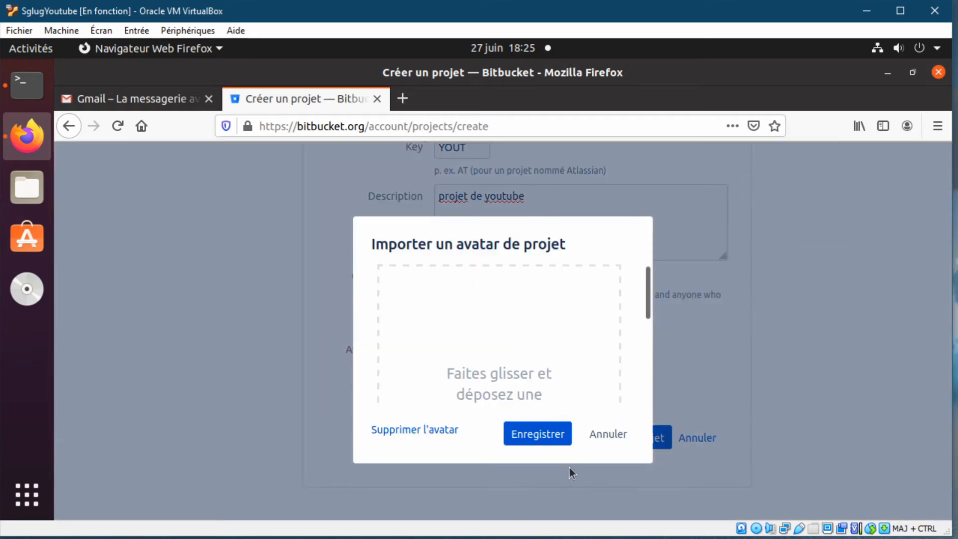
pyautogui.click(608, 435)
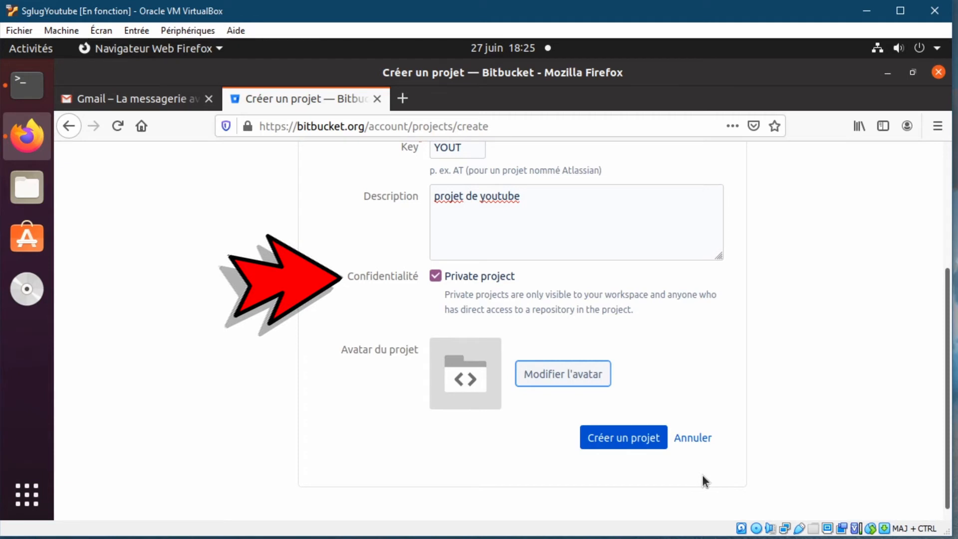
pyautogui.press('Tab')
pyautogui.press('Return')
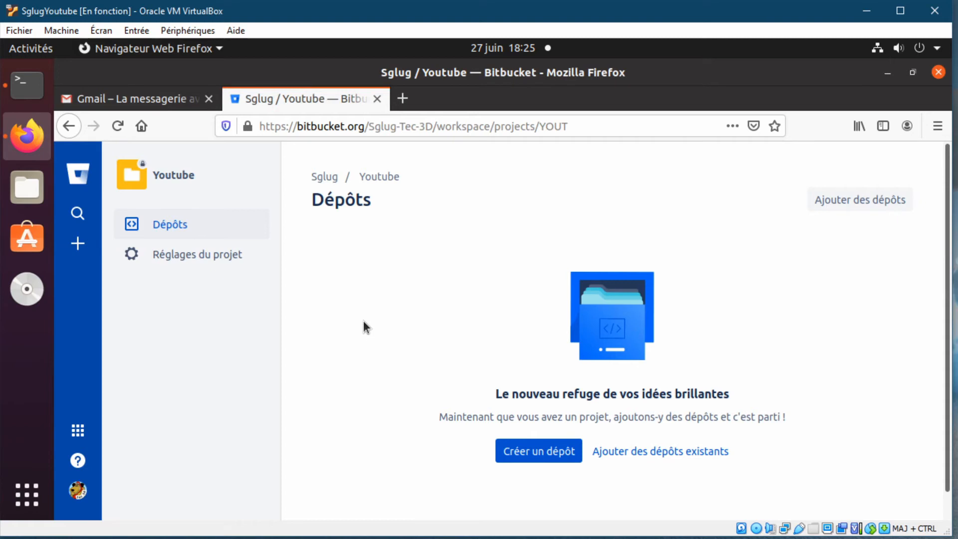
# - Click Créer un dépôt on the Youtube project page
pyautogui.click(532, 454)
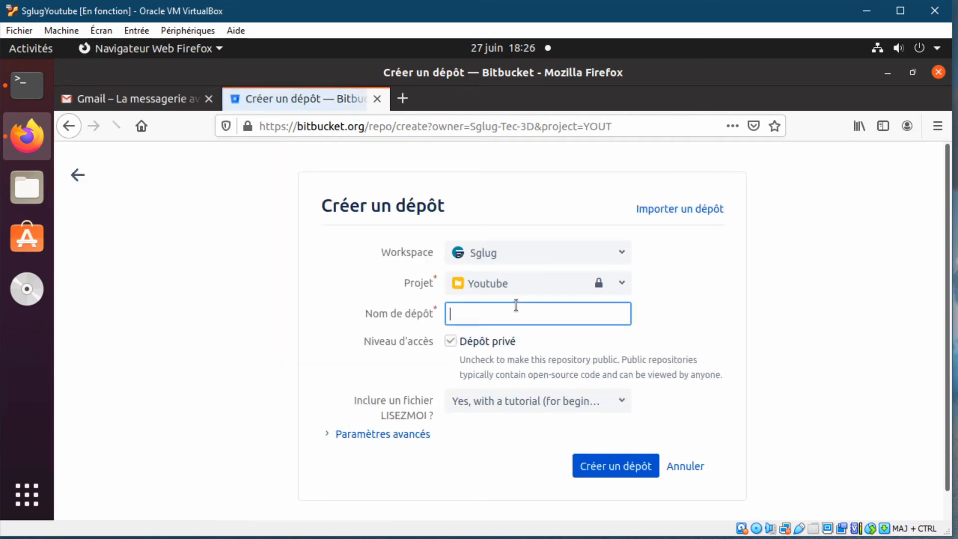
# - Enter robot-Telecommande as the repository name
pyautogui.click(473, 316)
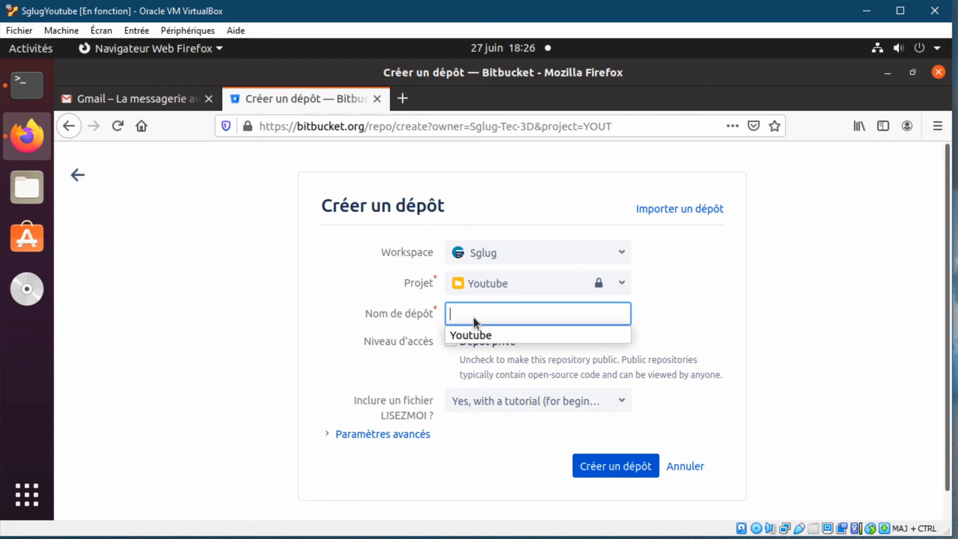
pyautogui.write('robot-Telecom')
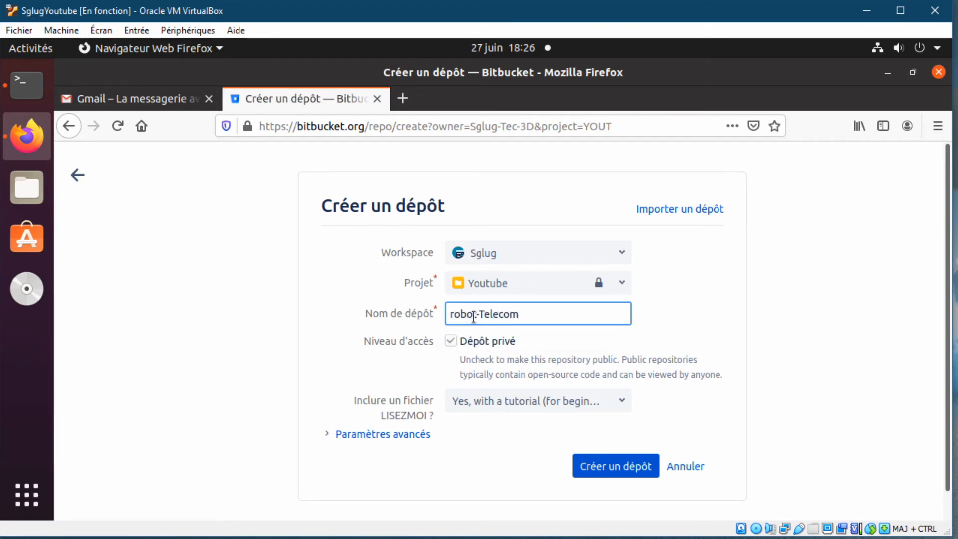
pyautogui.write('mande')
pyautogui.moveTo(451, 341)
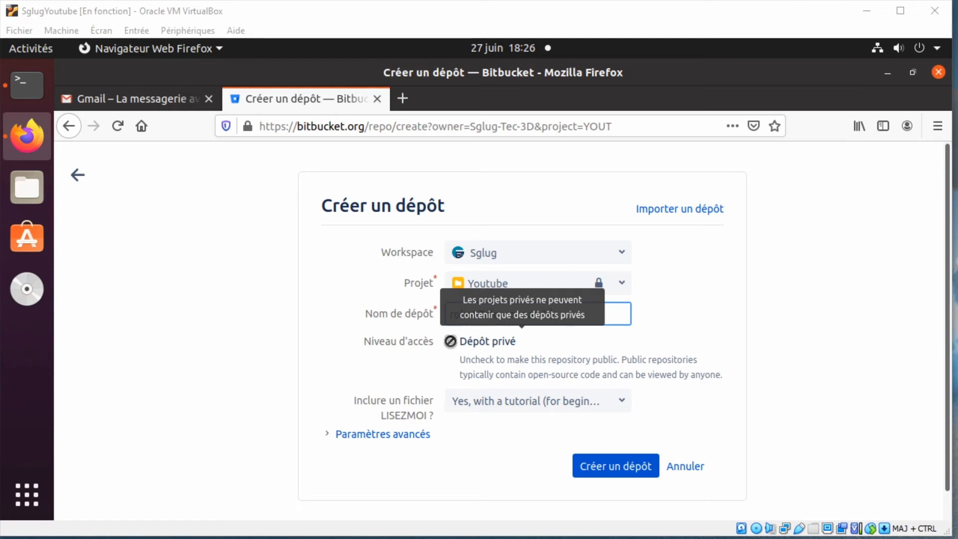
# - Review the advanced fork and language options, leaving them unchanged
pyautogui.click(329, 434)
pyautogui.scroll(-3, 396, 448)
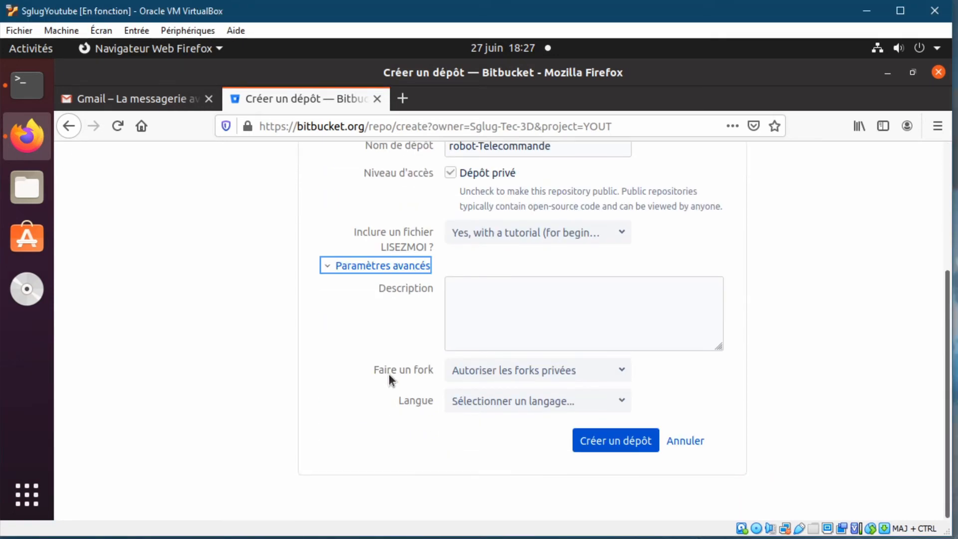
pyautogui.click(621, 370)
pyautogui.click(622, 371)
pyautogui.click(625, 402)
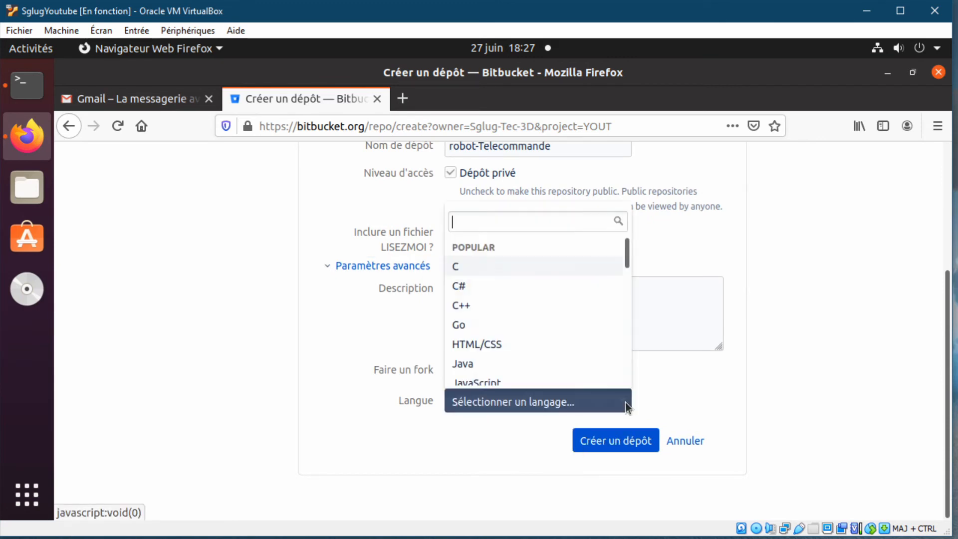
pyautogui.scroll(-4, 617, 359)
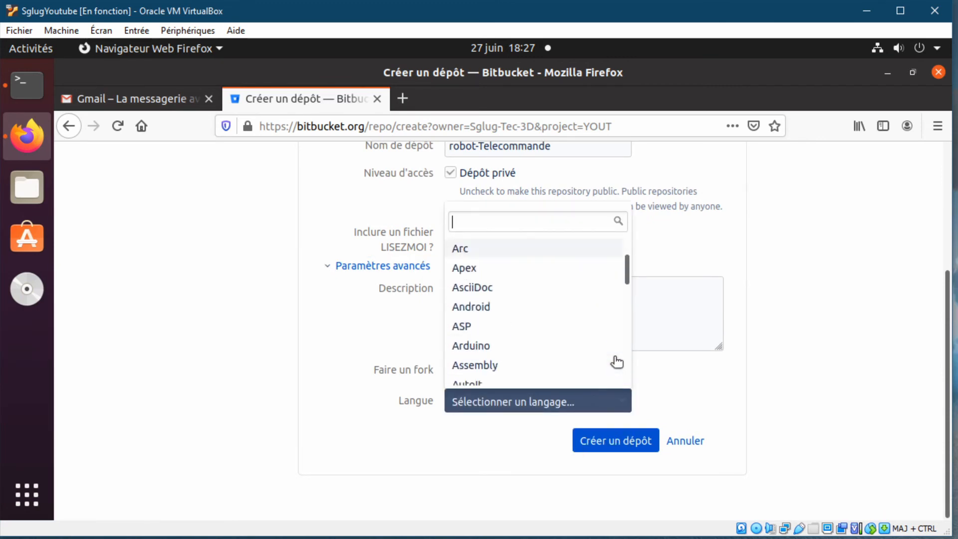
pyautogui.scroll(-6, 617, 362)
pyautogui.scroll(10, 617, 362)
pyautogui.scroll(-3, 659, 406)
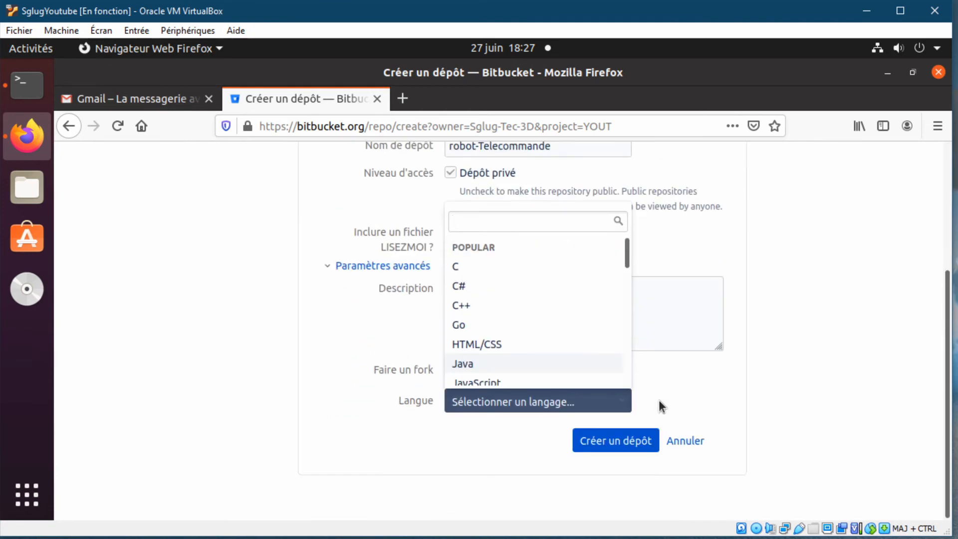
pyautogui.click(660, 401)
pyautogui.click(394, 266)
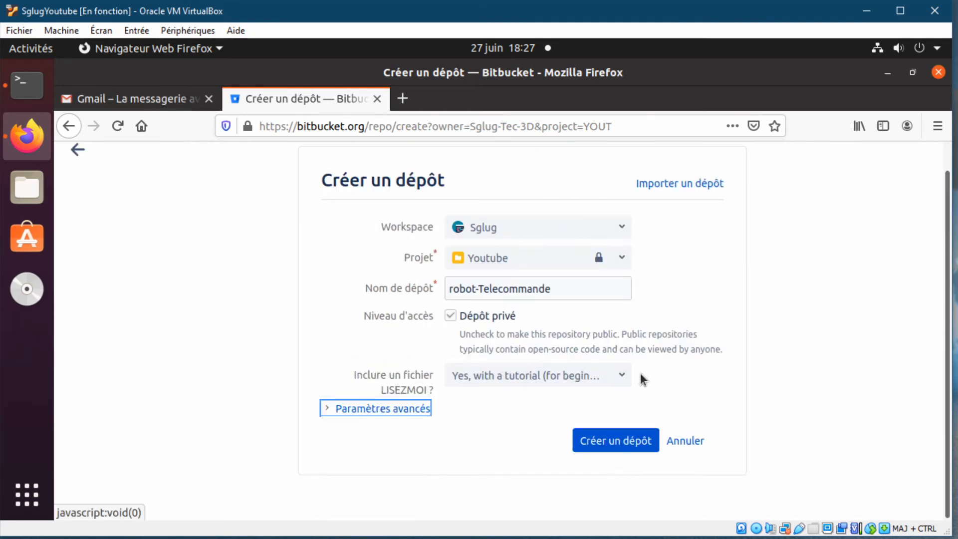
# - Set Inclure un fichier LISEZMOI to No and create the repository
pyautogui.click(621, 375)
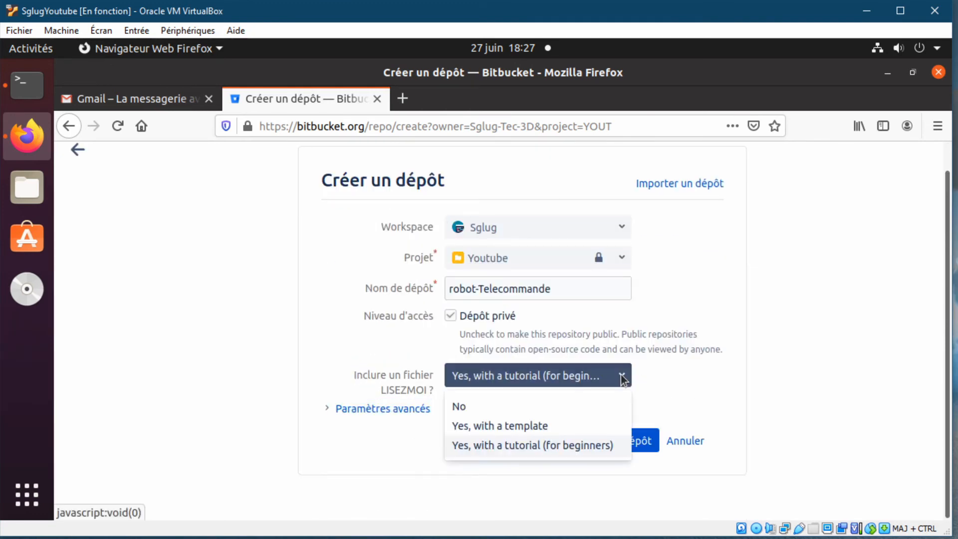
pyautogui.click(484, 406)
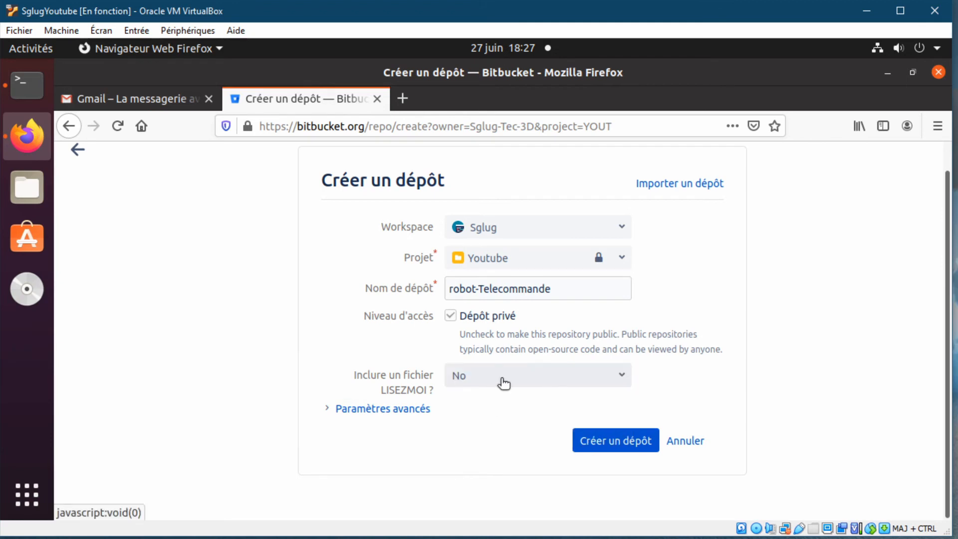
pyautogui.click(606, 445)
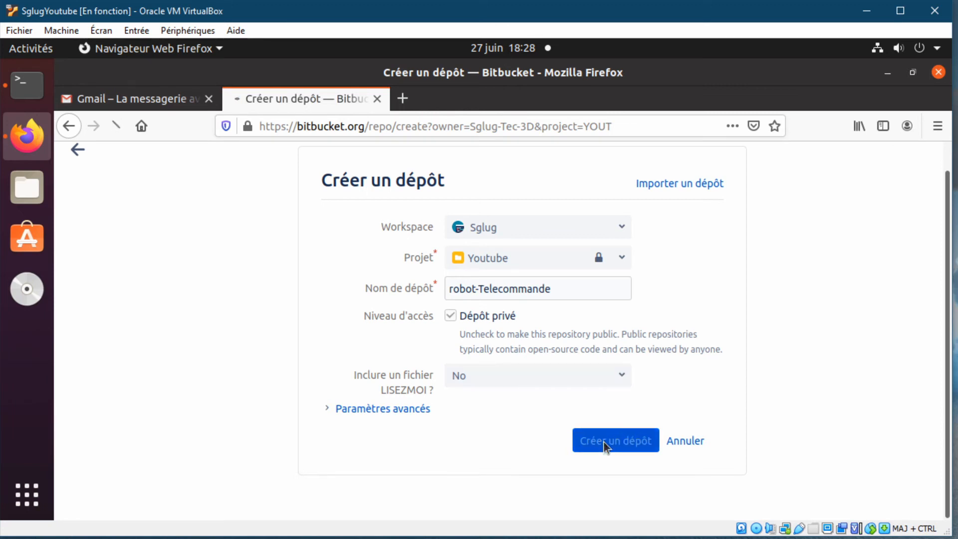